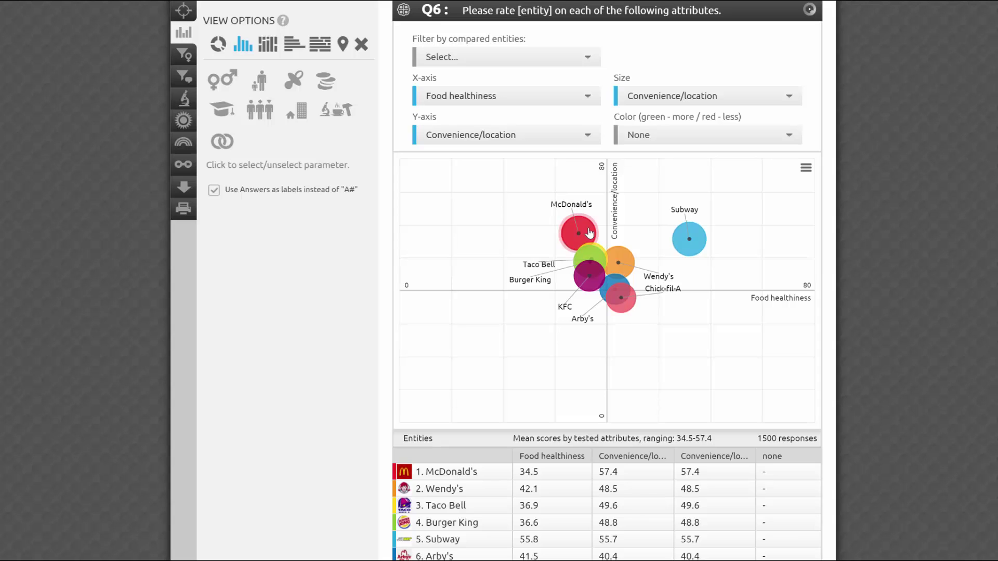
Filter the quadrant chart to Wendy's, then clear the filter to show all restaurants.
{"action": "left_click", "coordinate": [629, 266]}
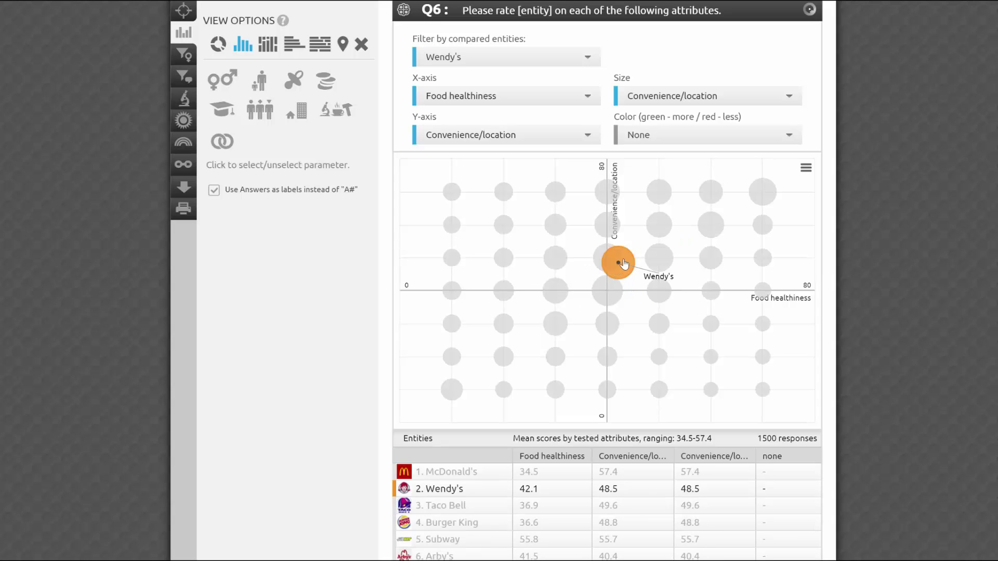
{"action": "left_click", "coordinate": [616, 267]}
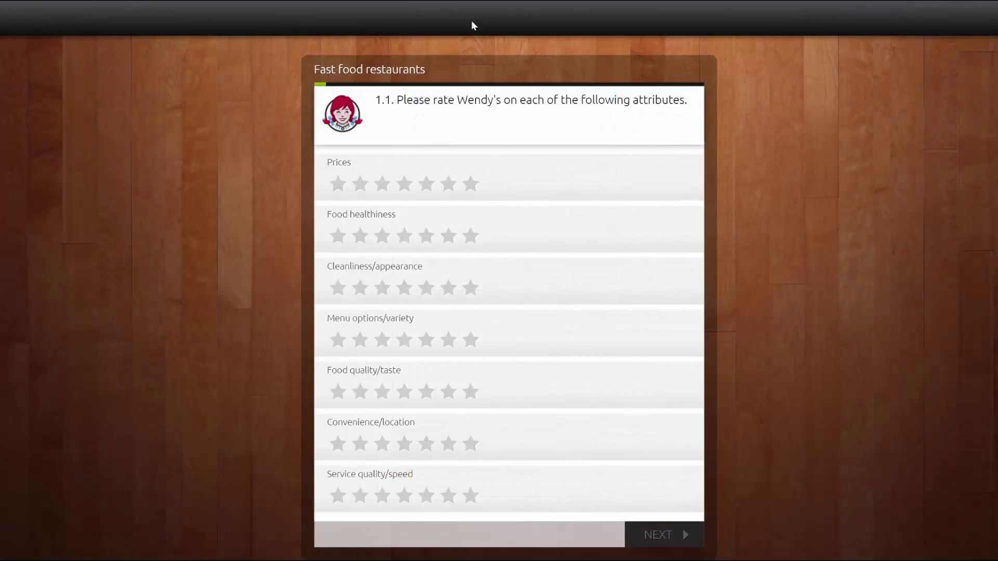
Rate Wendy's: Prices 5, healthiness 3, cleanliness 5, variety 6, taste 4, convenience 6, service 6 stars.
{"action": "left_click", "coordinate": [426, 185]}
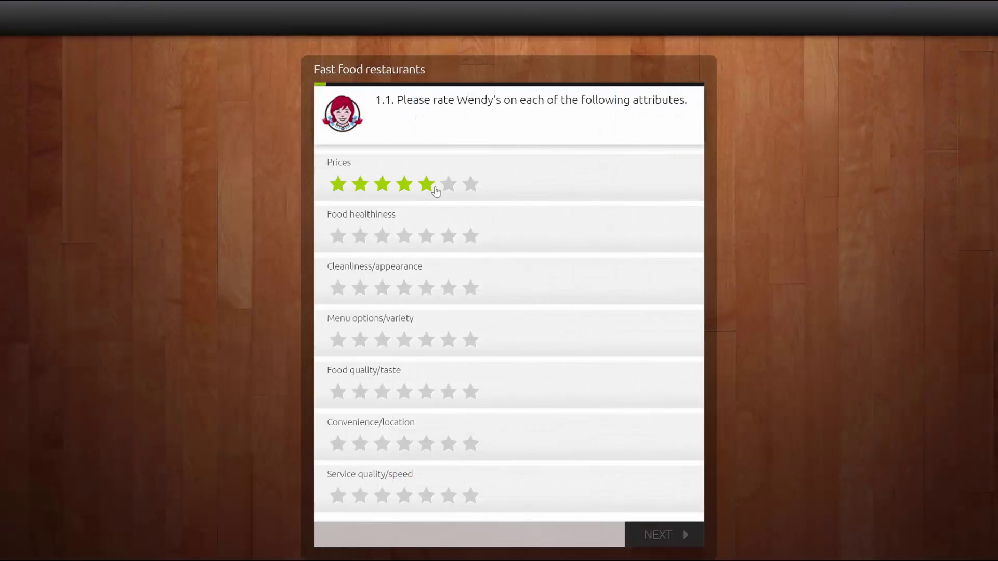
{"action": "left_click", "coordinate": [385, 239]}
{"action": "left_click", "coordinate": [428, 292]}
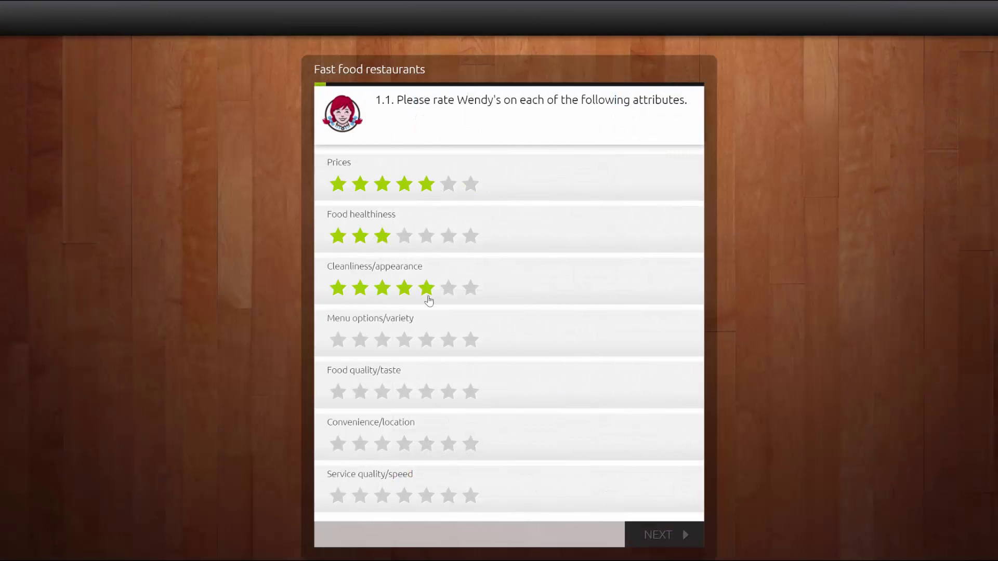
{"action": "left_click", "coordinate": [449, 345]}
{"action": "left_click", "coordinate": [404, 391]}
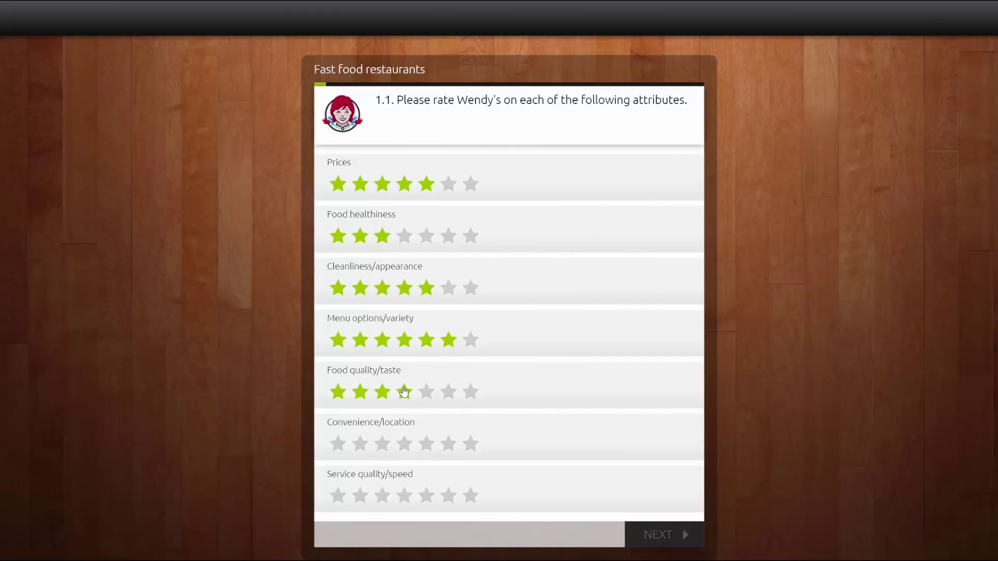
{"action": "left_click", "coordinate": [427, 446]}
{"action": "left_click", "coordinate": [447, 446]}
{"action": "left_click", "coordinate": [448, 496]}
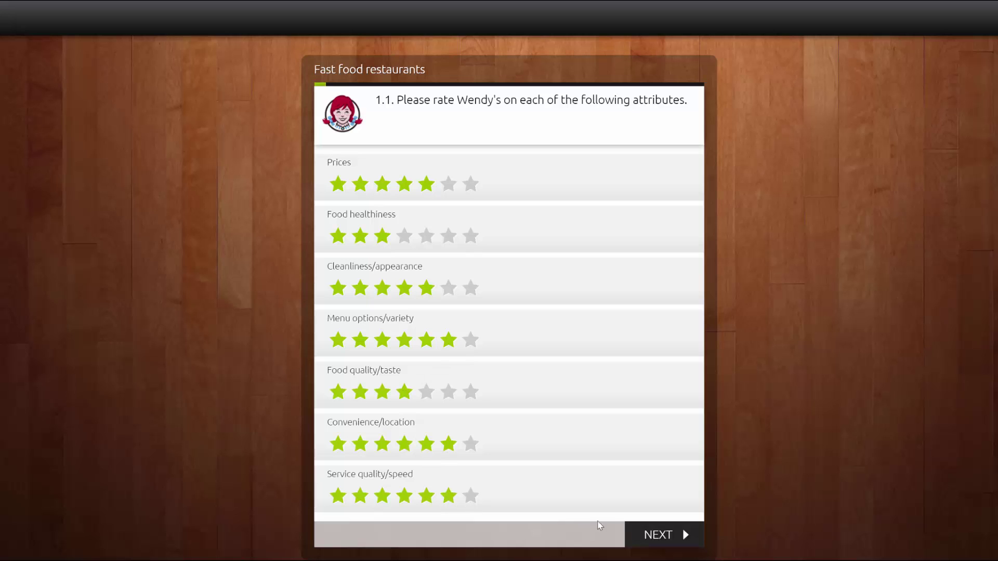
Rate Taco Bell: Prices 5, cleanliness 3, variety 7, taste 5, convenience 6, service 6 stars.
{"action": "left_click", "coordinate": [652, 535]}
{"action": "left_click", "coordinate": [427, 184]}
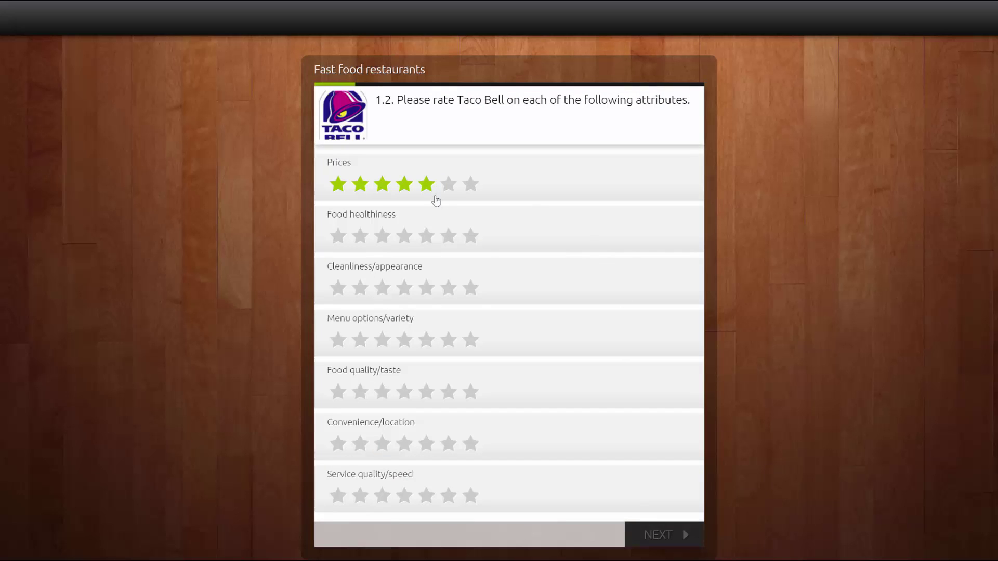
{"action": "left_click", "coordinate": [389, 288]}
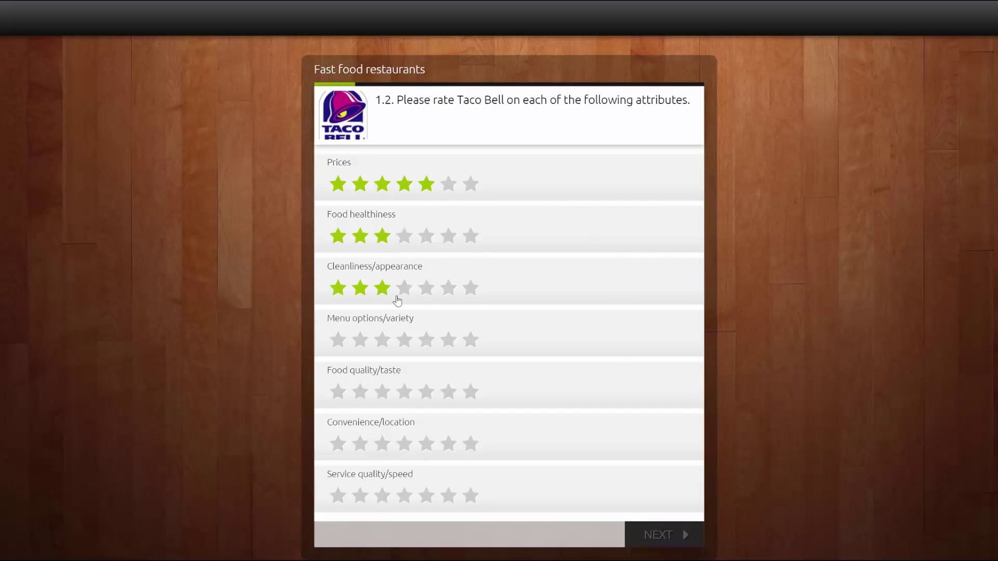
{"action": "left_click", "coordinate": [470, 341]}
{"action": "left_click", "coordinate": [426, 392]}
{"action": "left_click", "coordinate": [448, 445]}
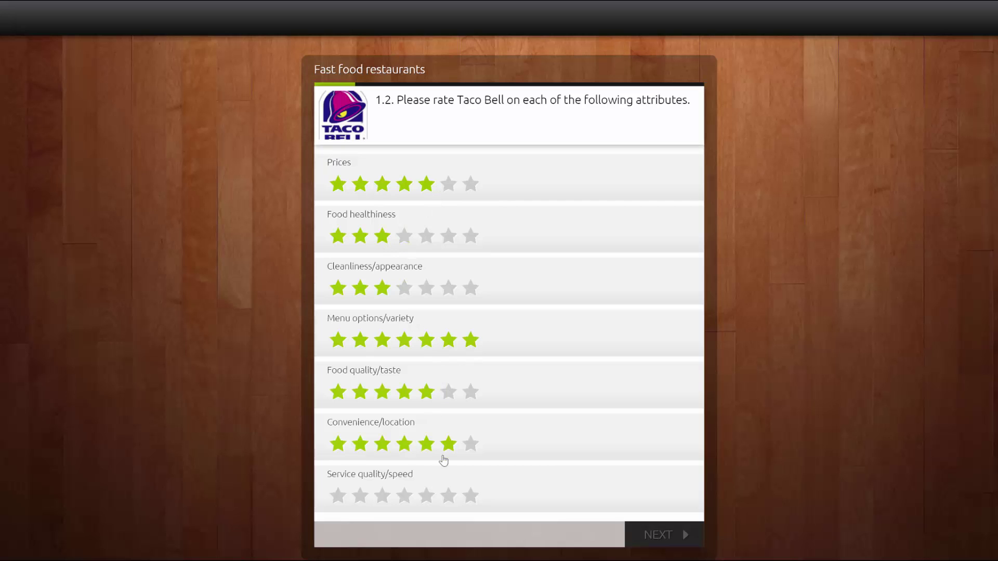
{"action": "left_click", "coordinate": [447, 497]}
Rate KFC: Prices 4, Food healthiness 3 and Cleanliness/appearance 6 stars.
{"action": "left_click", "coordinate": [648, 535]}
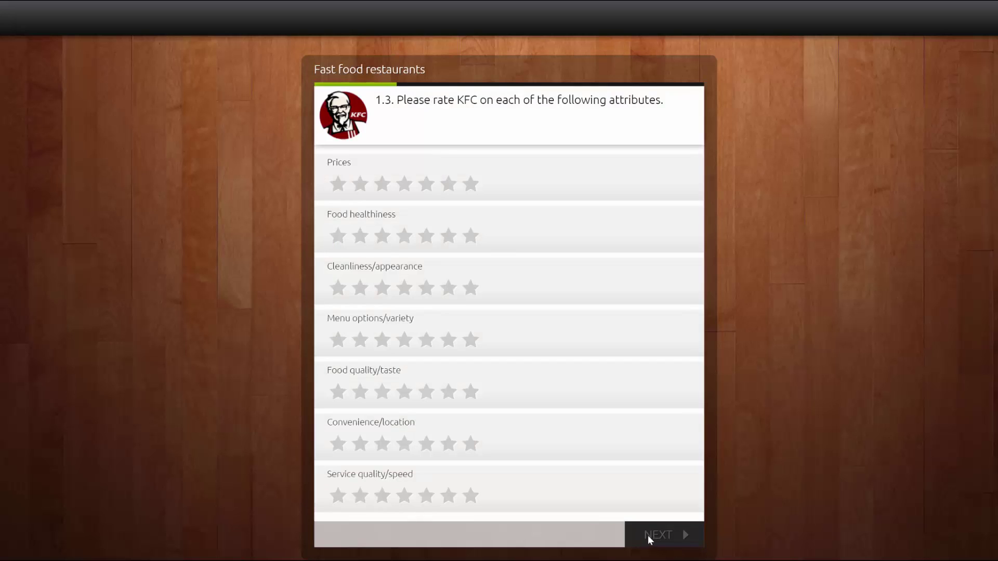
{"action": "left_click", "coordinate": [404, 188]}
{"action": "left_click", "coordinate": [382, 238]}
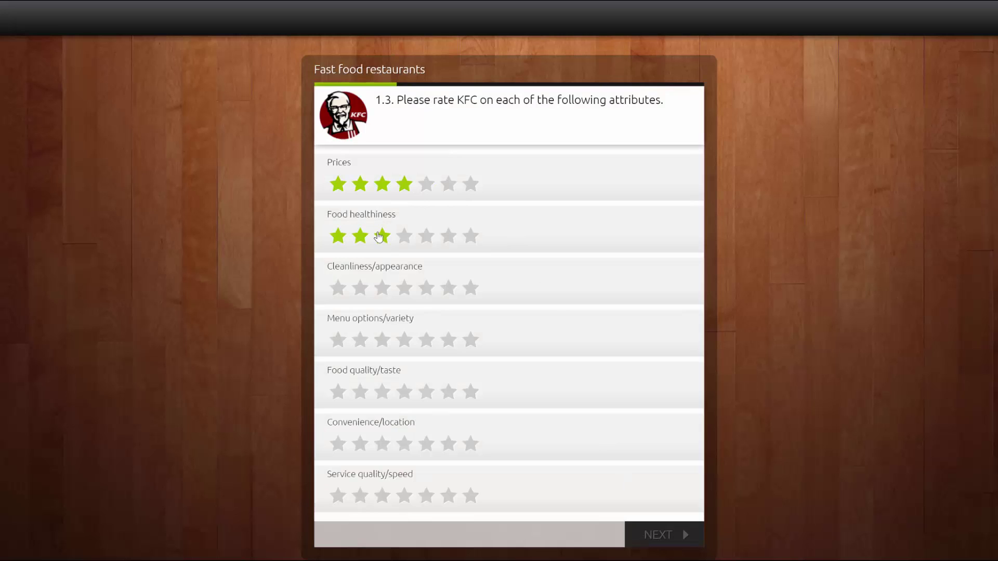
{"action": "left_click", "coordinate": [427, 290]}
{"action": "left_click", "coordinate": [446, 291]}
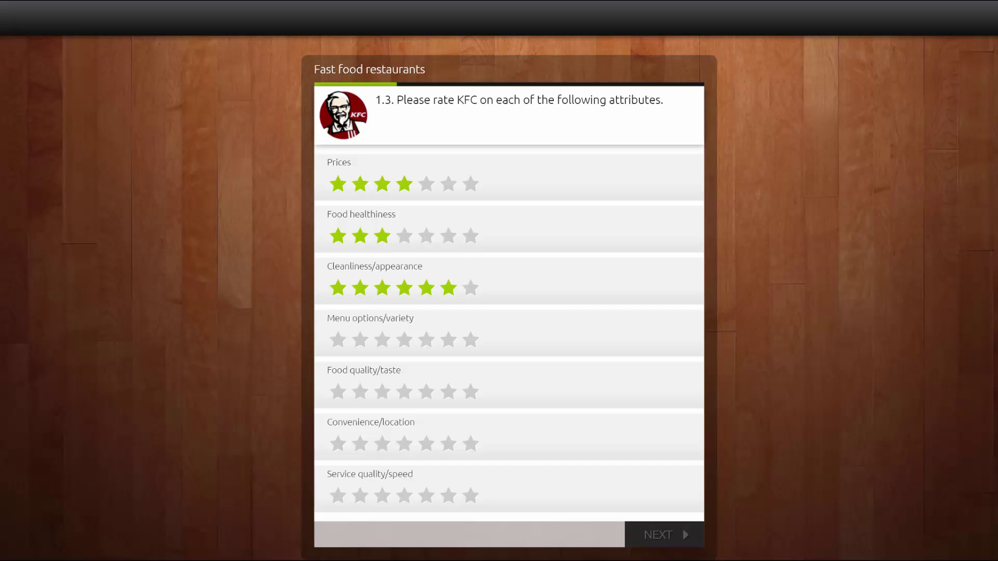
{"action": "scroll", "coordinate": [461, 250], "scroll_direction": "down", "scroll_amount": 3}
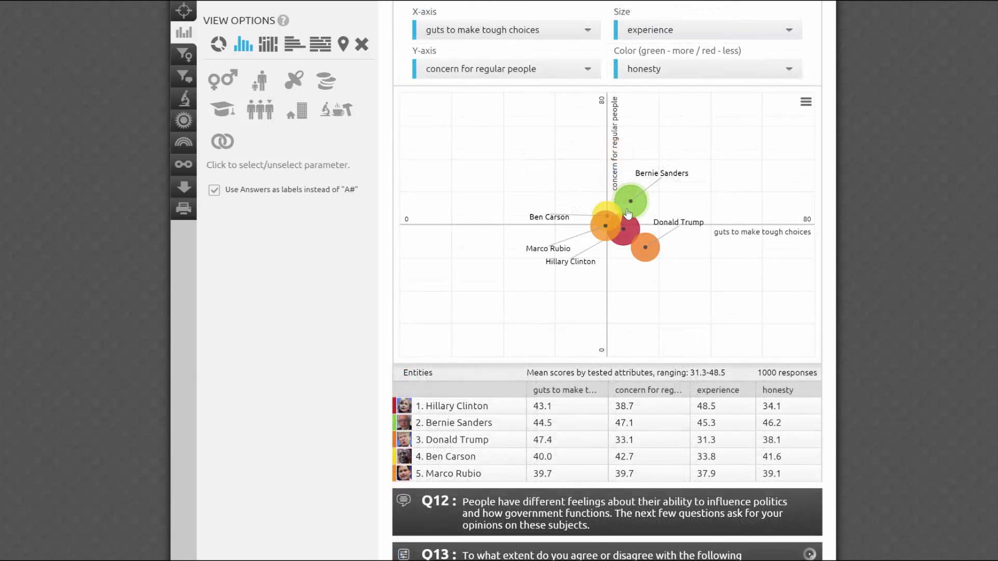
Start inserting a new question above question 1 from the toolbox.
{"action": "mouse_move", "coordinate": [404, 411]}
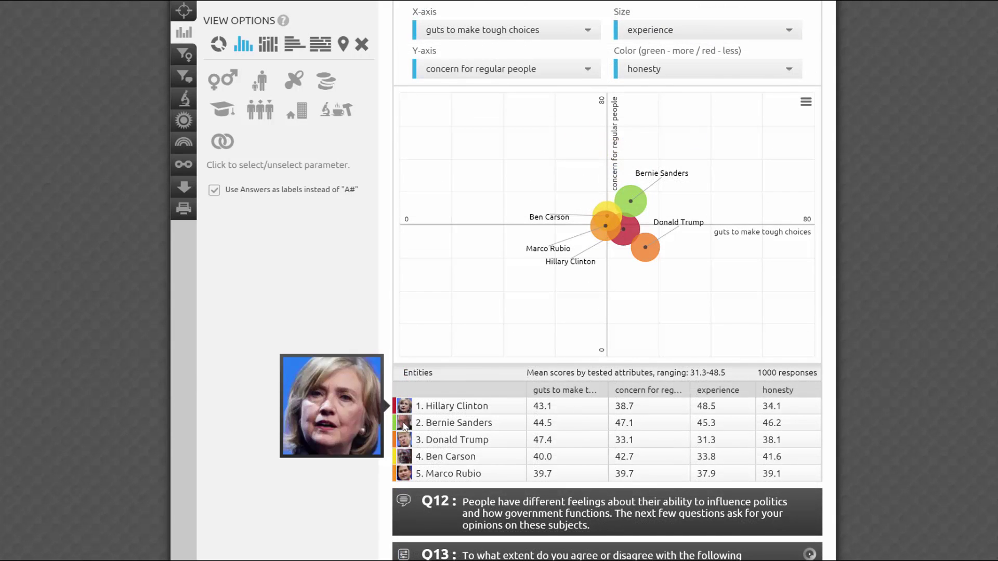
{"action": "mouse_move", "coordinate": [406, 476]}
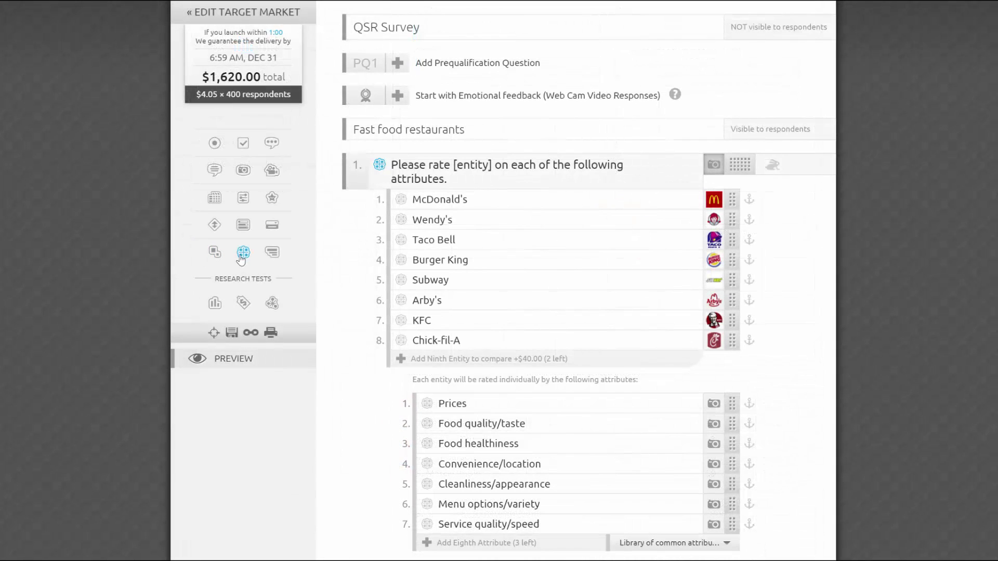
{"action": "left_click_drag", "start_coordinate": [240, 260], "coordinate": [419, 187]}
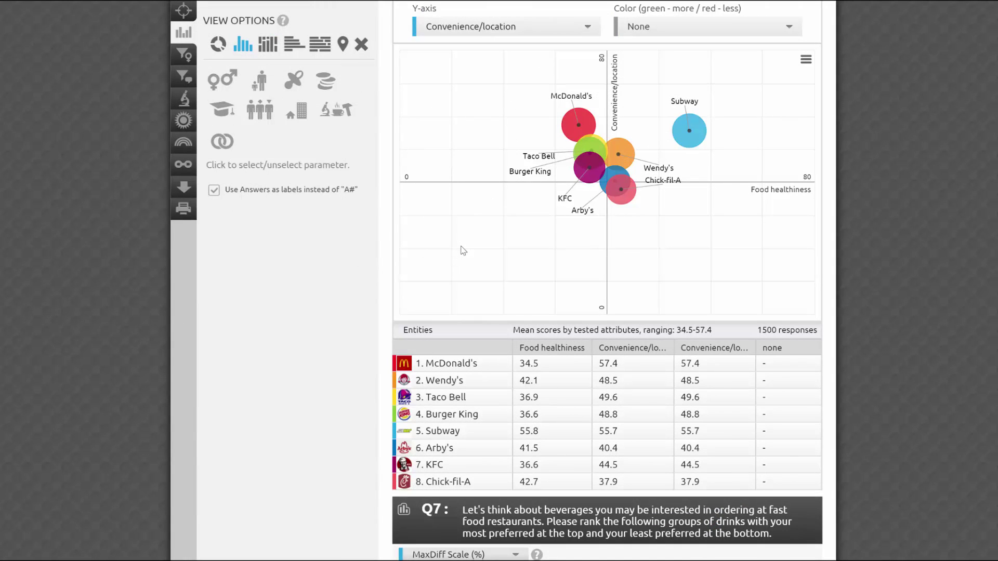
Show the results as the multidimensional scale map filtered to McDonald's.
{"action": "scroll", "coordinate": [463, 250], "scroll_direction": "up", "scroll_amount": 3}
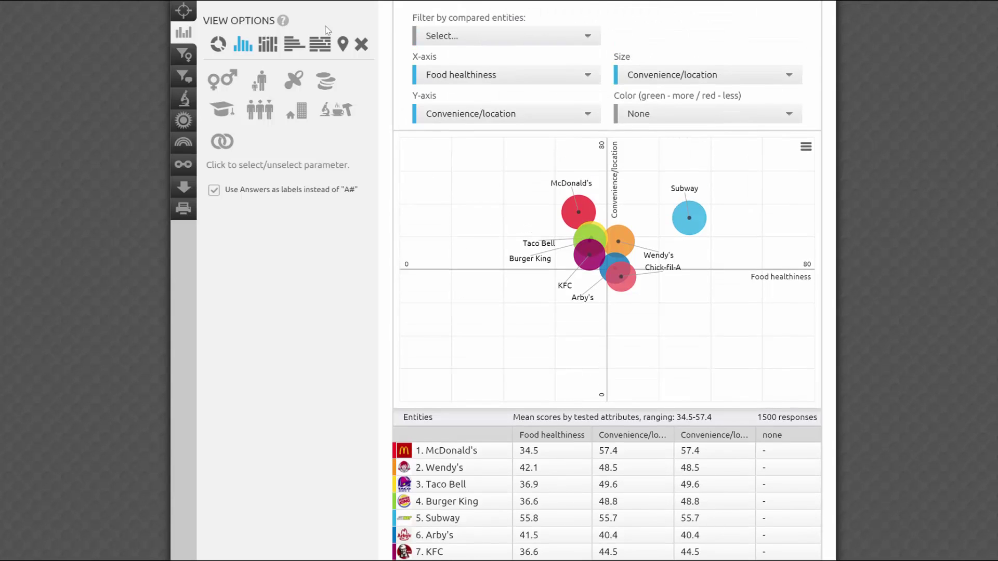
{"action": "scroll", "coordinate": [460, 250], "scroll_direction": "down", "scroll_amount": 3}
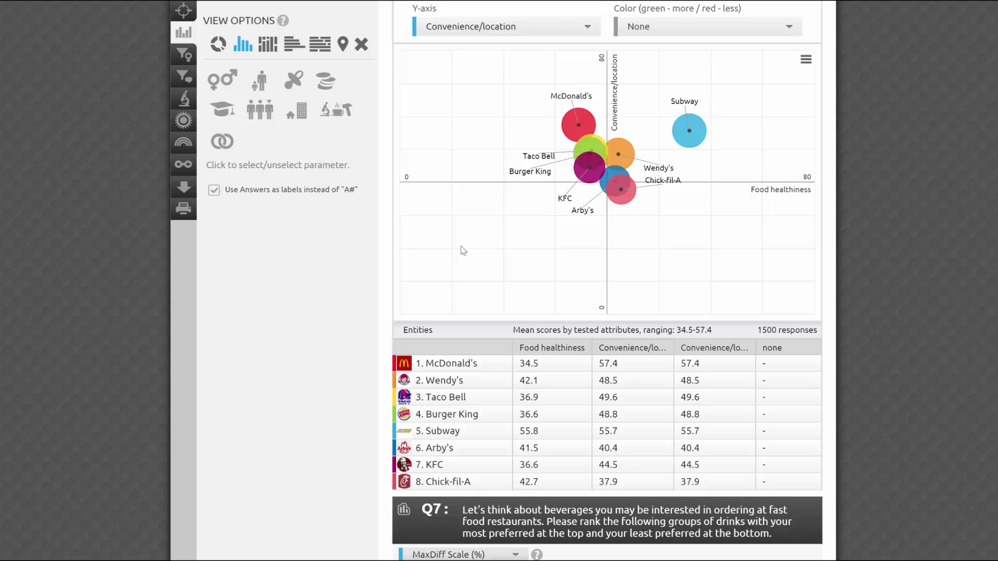
{"action": "scroll", "coordinate": [460, 250], "scroll_direction": "up", "scroll_amount": 3}
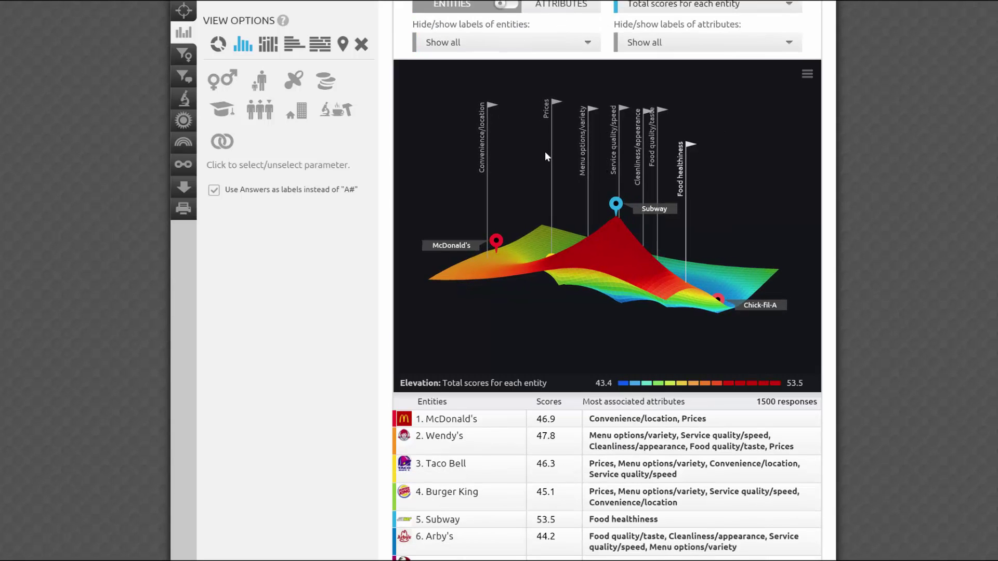
{"action": "scroll", "coordinate": [853, 238], "scroll_direction": "up", "scroll_amount": 2}
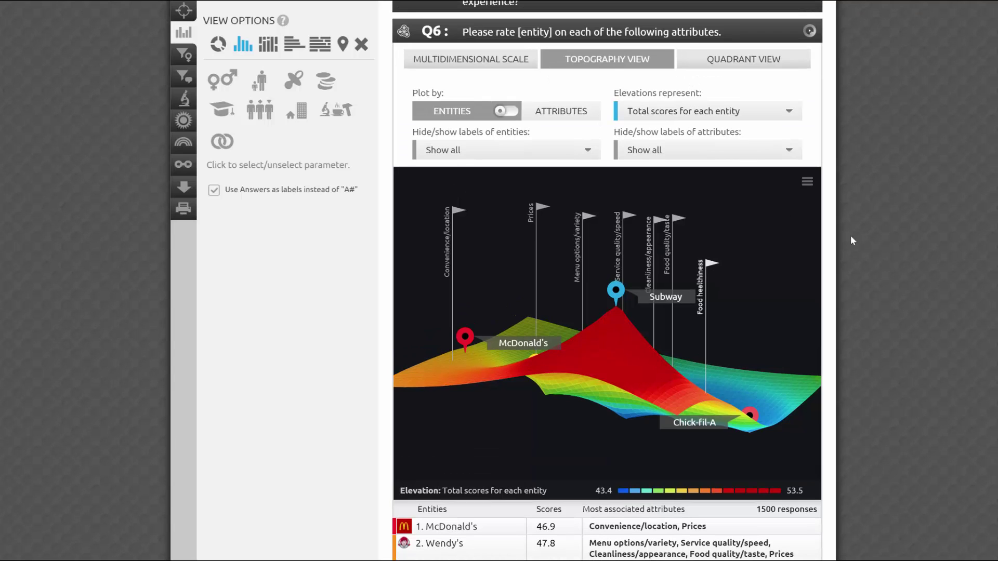
{"action": "left_click", "coordinate": [467, 61]}
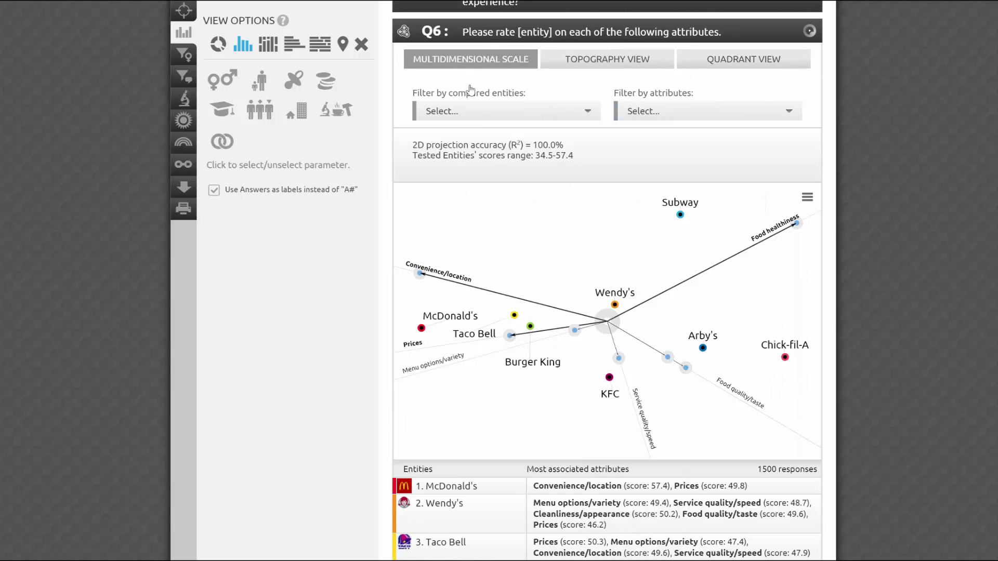
{"action": "left_click", "coordinate": [435, 317]}
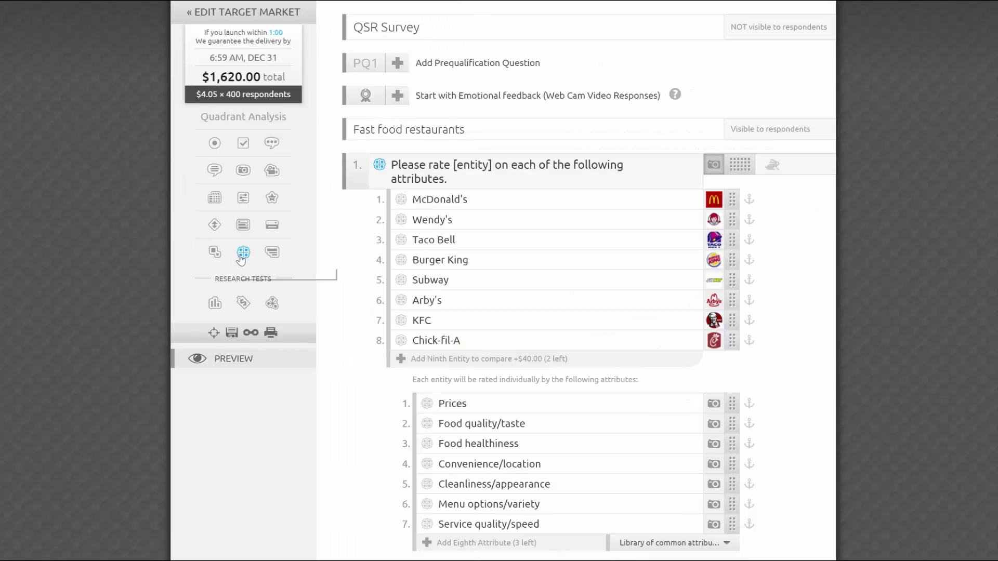
Add a new question Q2 at the survey top and set its type to Quadrant Analysis.
{"action": "left_click_drag", "start_coordinate": [241, 258], "coordinate": [422, 190]}
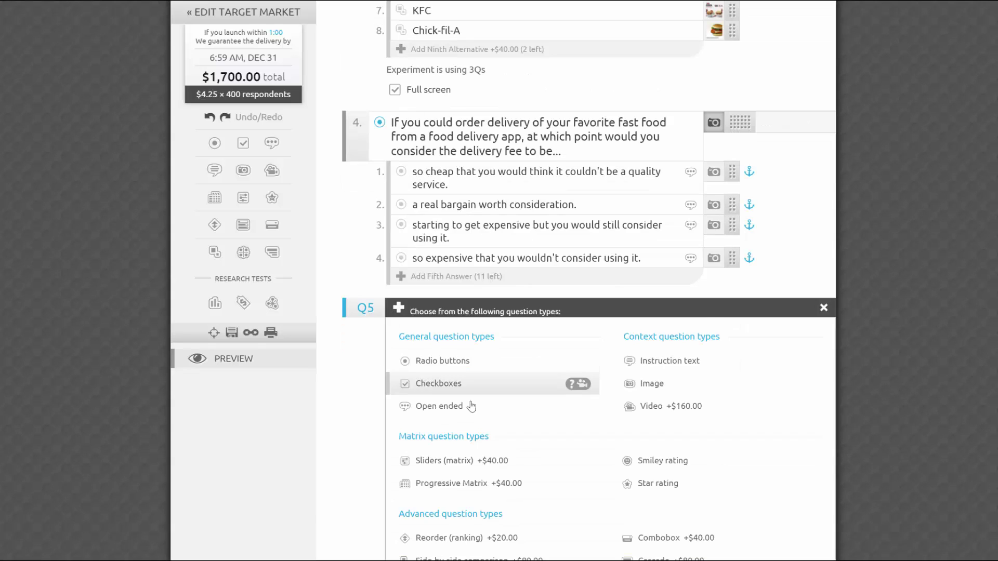
{"action": "scroll", "coordinate": [473, 408], "scroll_direction": "down", "scroll_amount": 3}
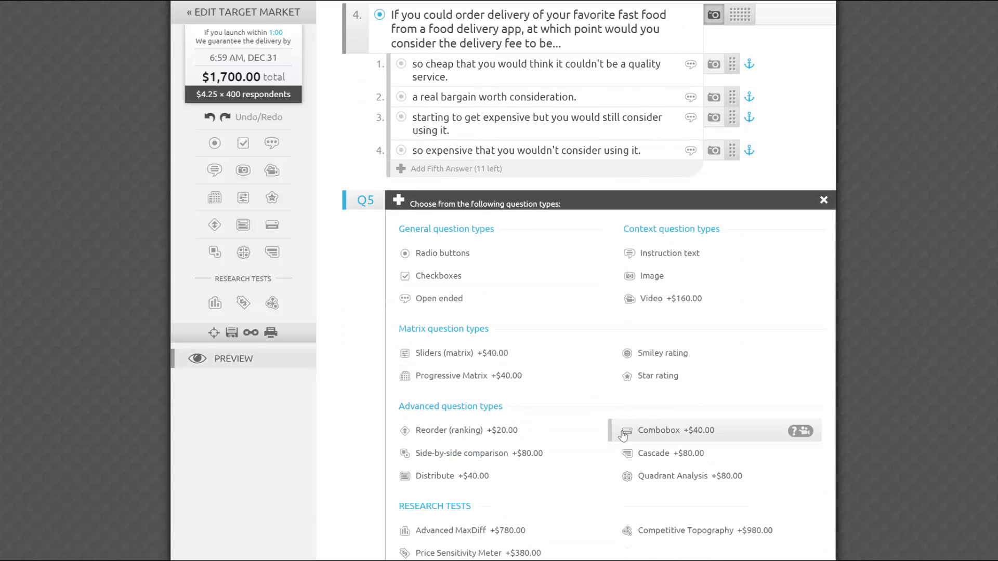
{"action": "left_click", "coordinate": [645, 476]}
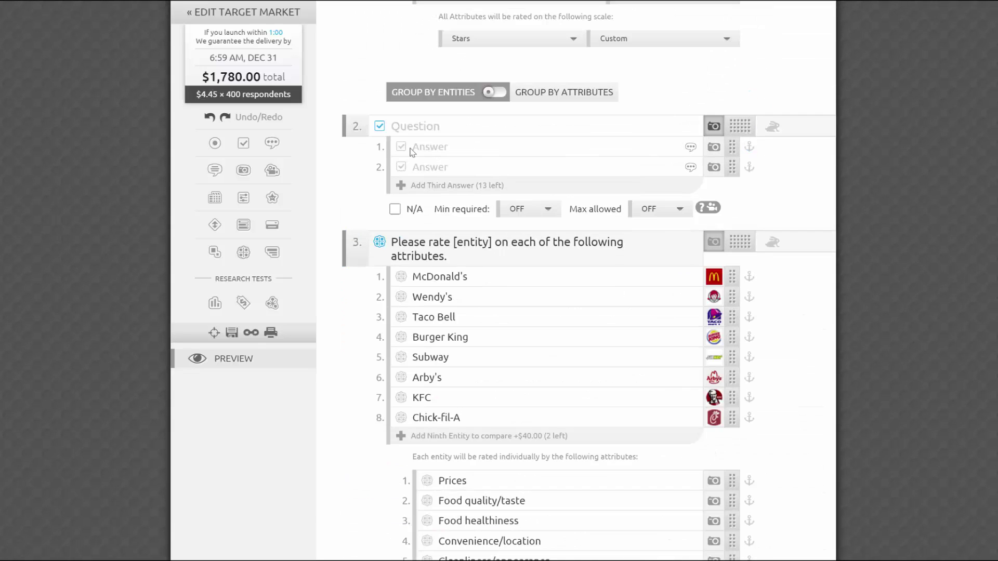
{"action": "left_click", "coordinate": [383, 127]}
{"action": "left_click", "coordinate": [673, 409]}
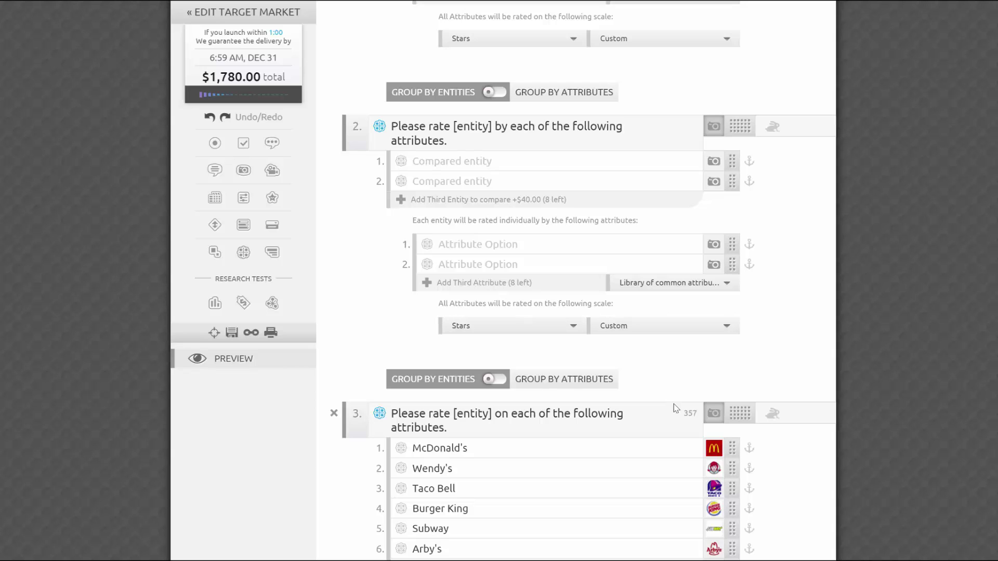
Add third and fourth entity rows to Q2, remove them, and browse the common attributes library.
{"action": "left_click", "coordinate": [512, 200]}
{"action": "left_click", "coordinate": [515, 221]}
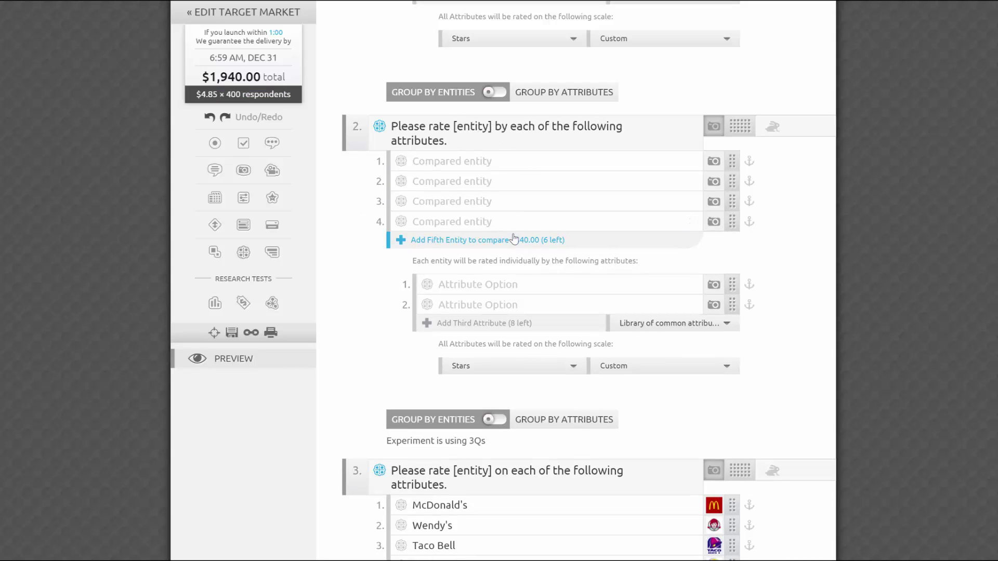
{"action": "left_click", "coordinate": [363, 222]}
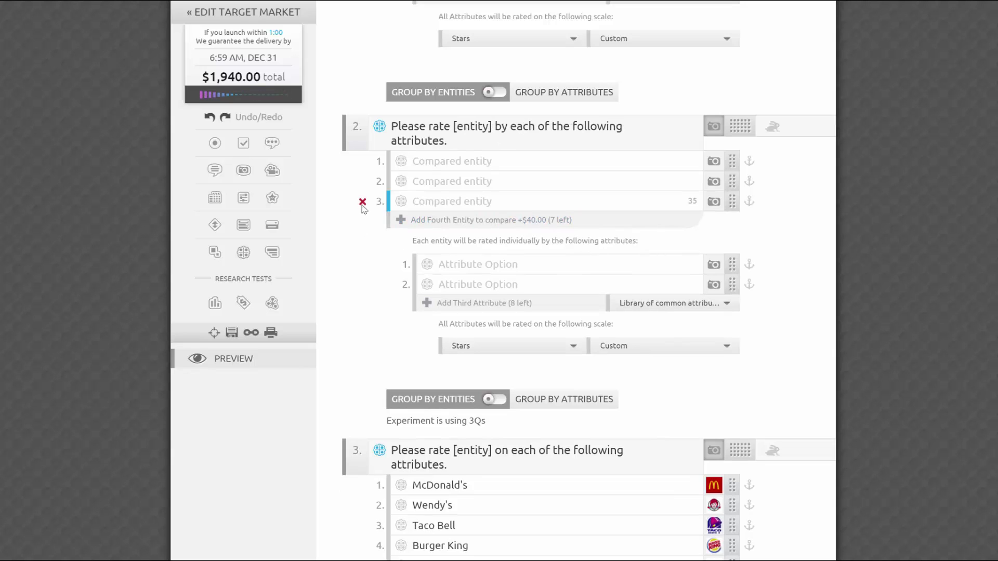
{"action": "left_click", "coordinate": [362, 202]}
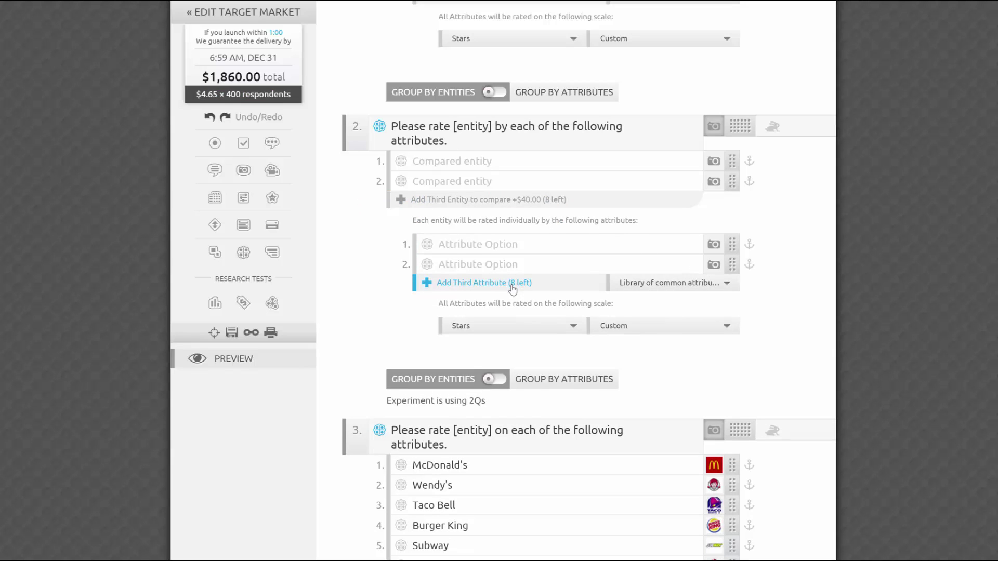
{"action": "left_click", "coordinate": [725, 284]}
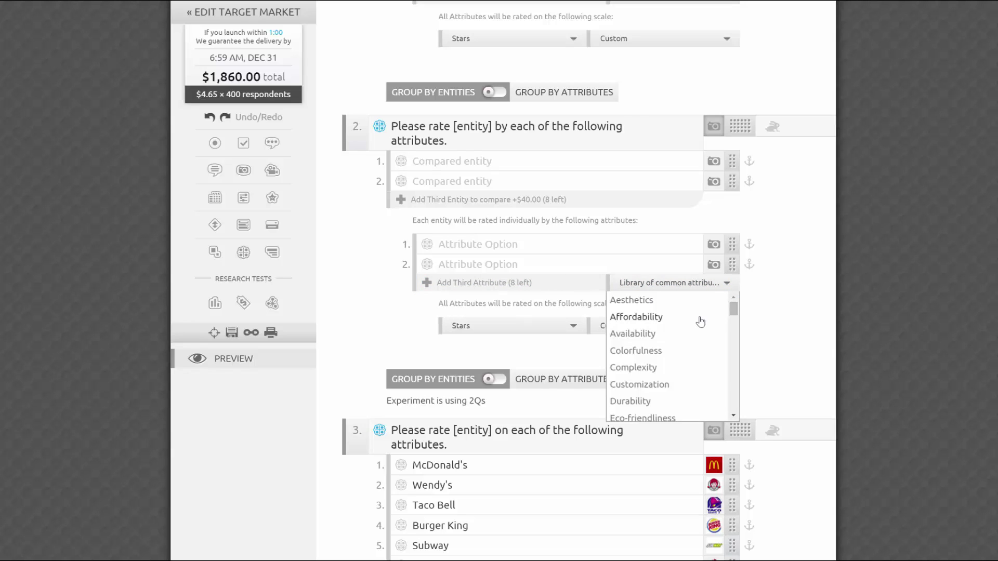
{"action": "left_click_drag", "start_coordinate": [733, 317], "coordinate": [728, 395]}
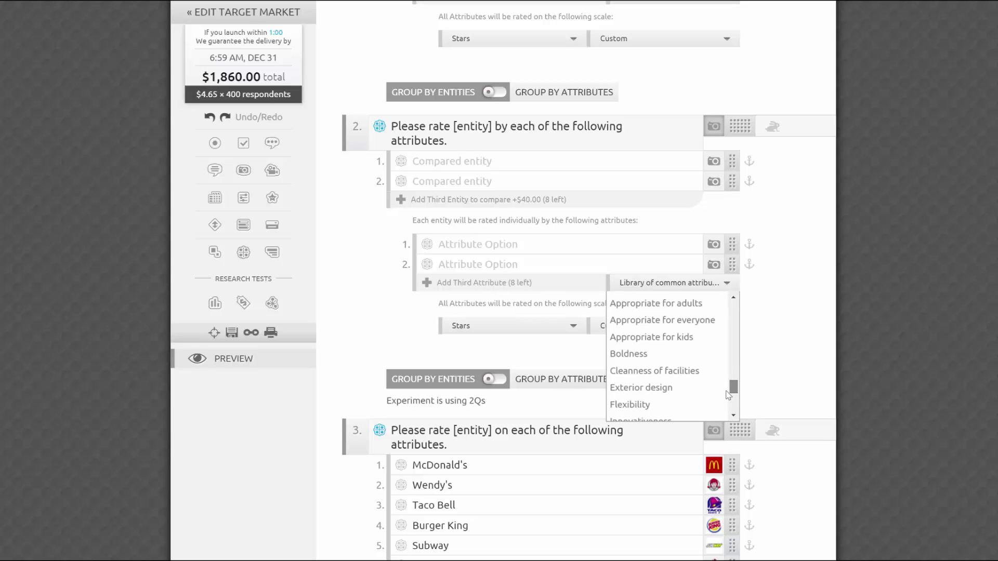
Use Appropriate for kids as the first attribute and anchor Chick-fil-A in the entity list.
{"action": "left_click", "coordinate": [661, 337]}
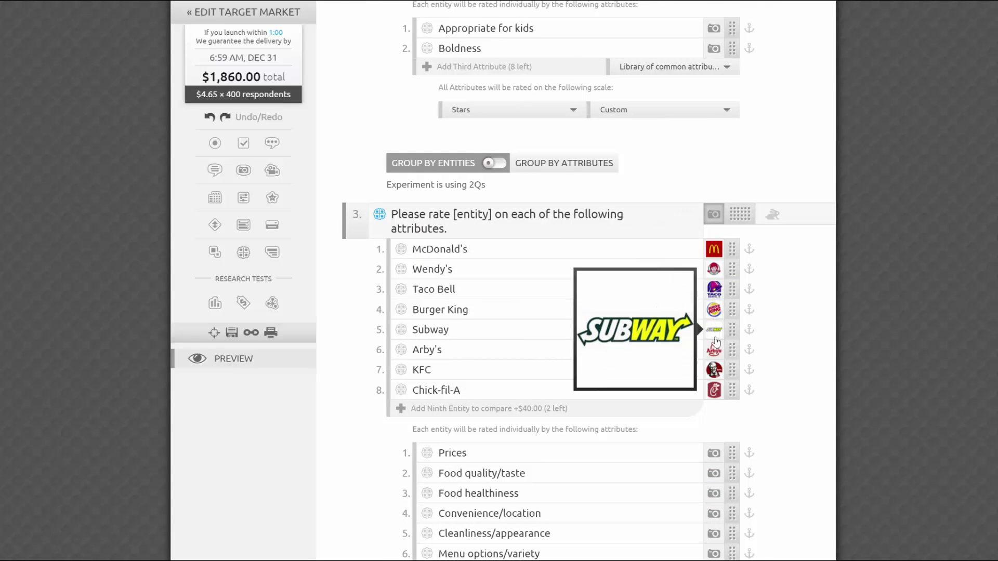
{"action": "scroll", "coordinate": [738, 332], "scroll_direction": "down", "scroll_amount": 3}
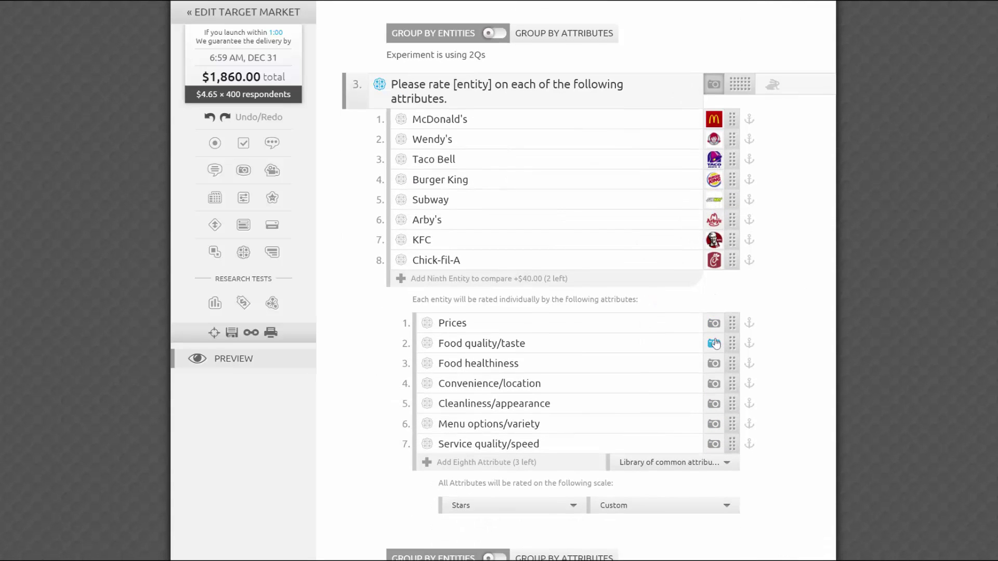
{"action": "left_click", "coordinate": [749, 263]}
Keep Stars as the rating scale type with a 7-star scale size.
{"action": "scroll", "coordinate": [780, 297], "scroll_direction": "down", "scroll_amount": 1}
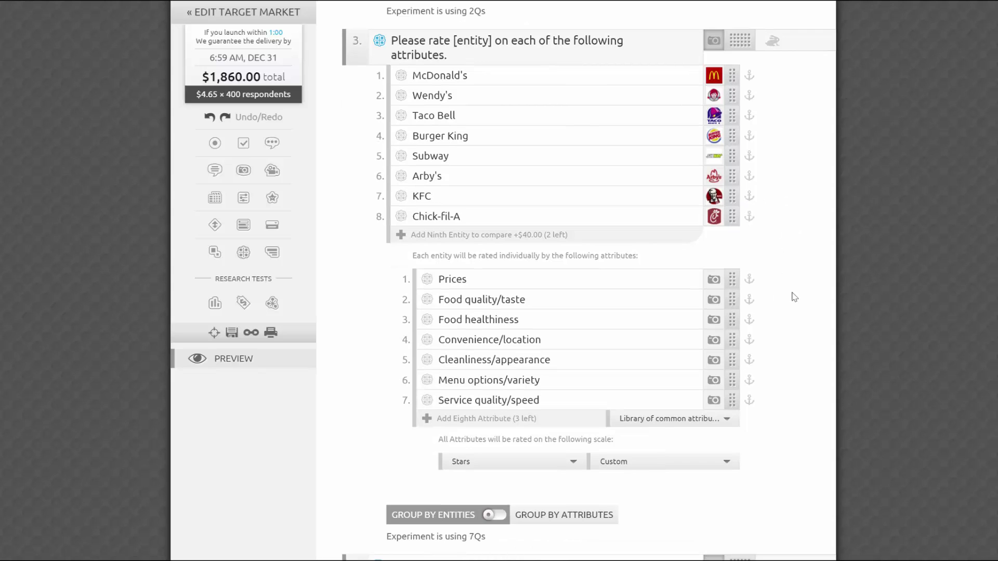
{"action": "left_click", "coordinate": [501, 461]}
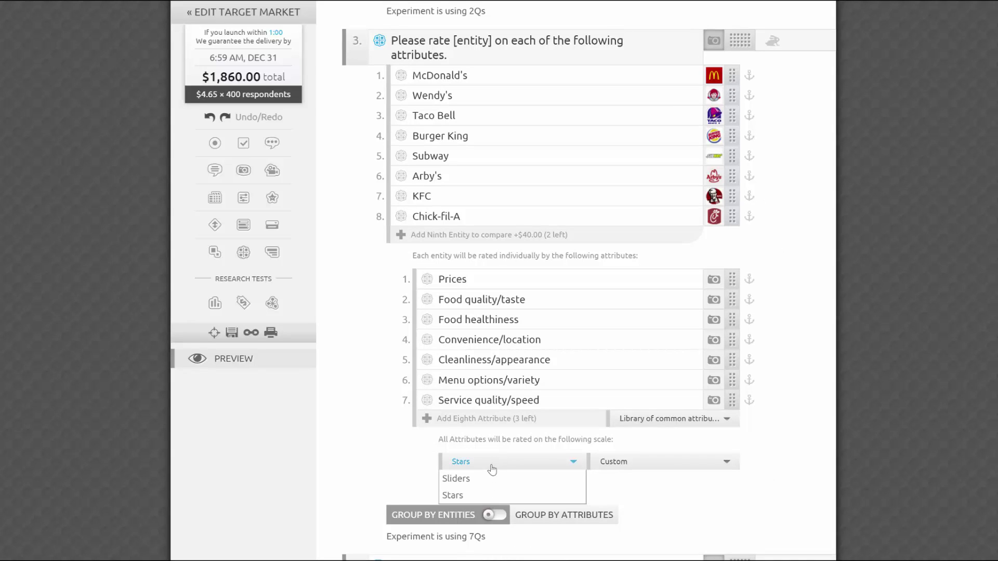
{"action": "left_click", "coordinate": [780, 435]}
{"action": "left_click", "coordinate": [698, 463]}
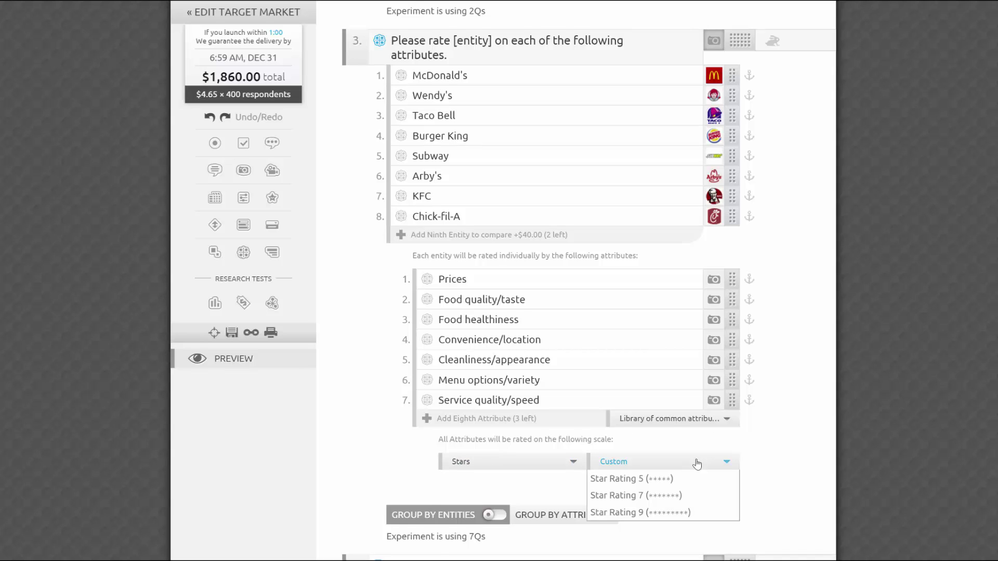
{"action": "scroll", "coordinate": [693, 461], "scroll_direction": "down", "scroll_amount": 1}
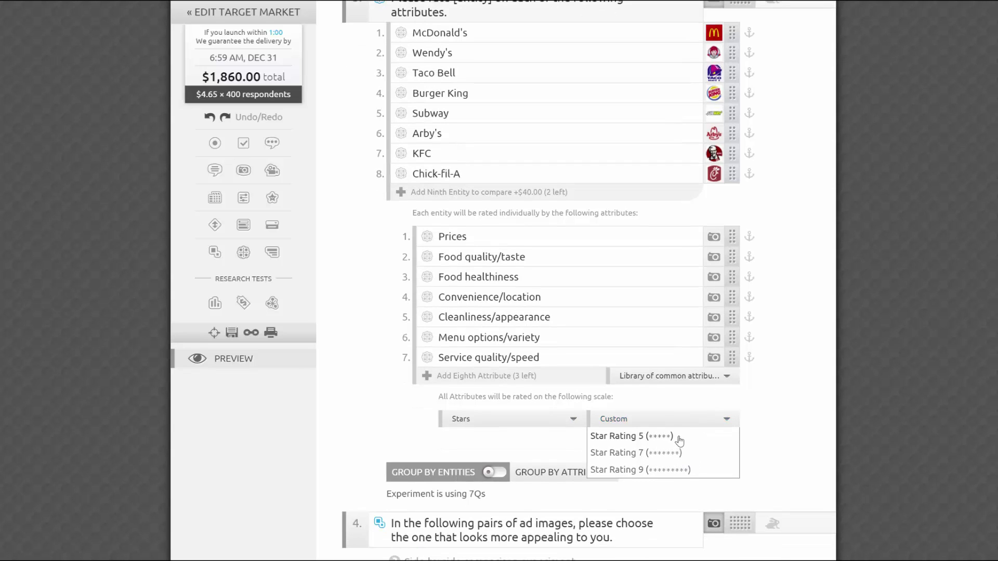
{"action": "left_click", "coordinate": [675, 452]}
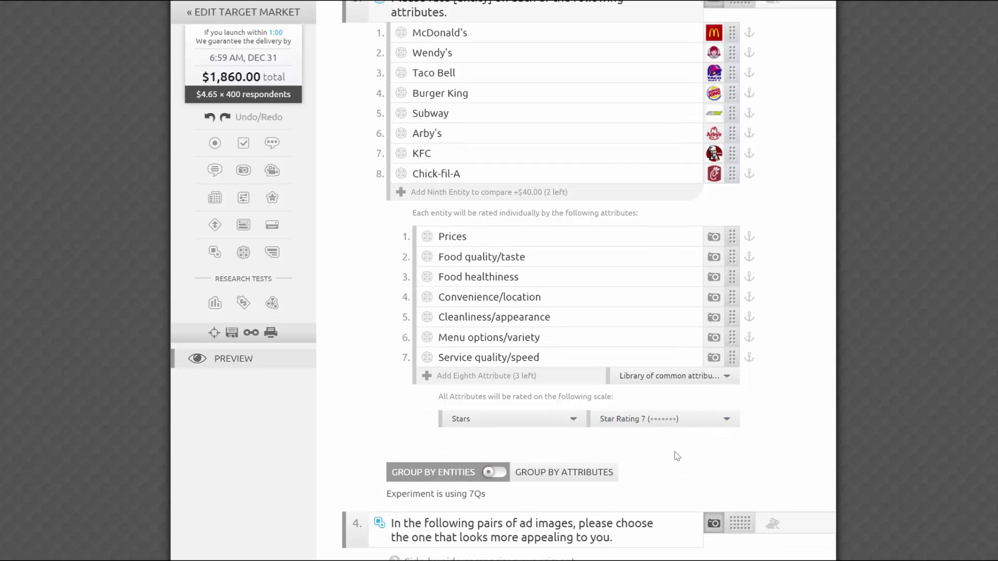
Switch the rating scale to Sliders labelled Level of Acceptability.
{"action": "left_click", "coordinate": [511, 423]}
{"action": "left_click", "coordinate": [502, 437]}
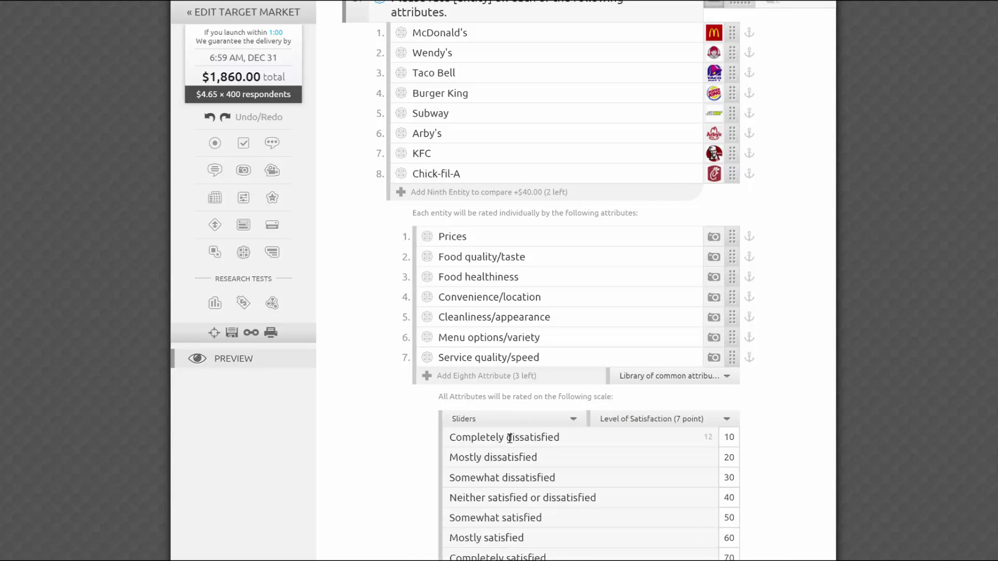
{"action": "scroll", "coordinate": [811, 364], "scroll_direction": "down", "scroll_amount": 3}
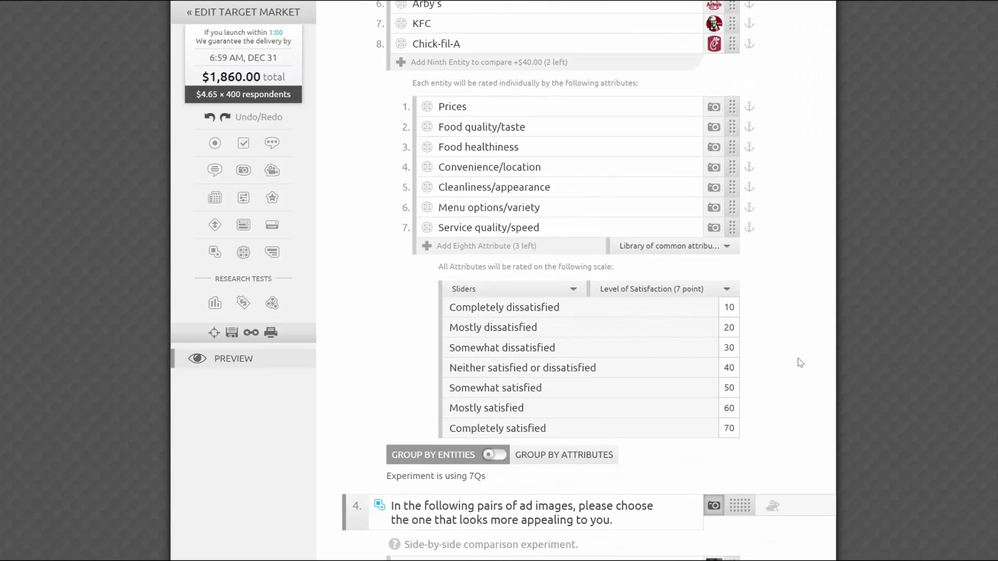
{"action": "left_click", "coordinate": [652, 294]}
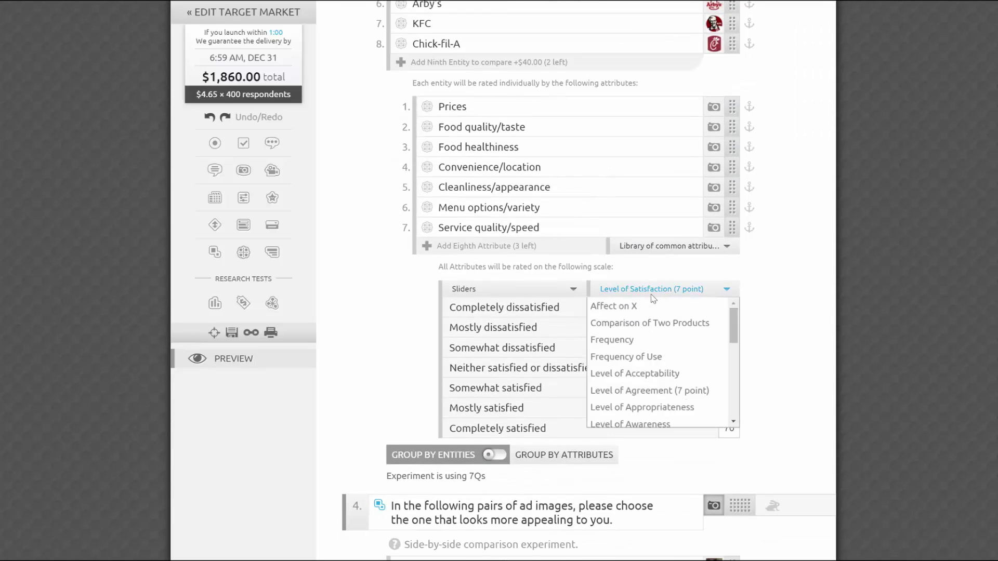
{"action": "left_click", "coordinate": [649, 341]}
{"action": "left_click", "coordinate": [655, 295]}
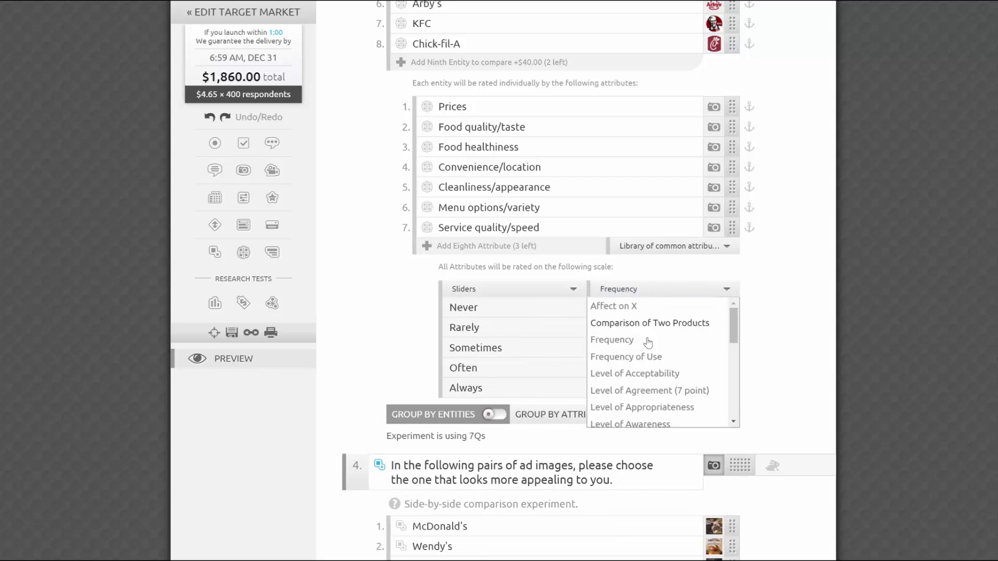
{"action": "left_click", "coordinate": [642, 374]}
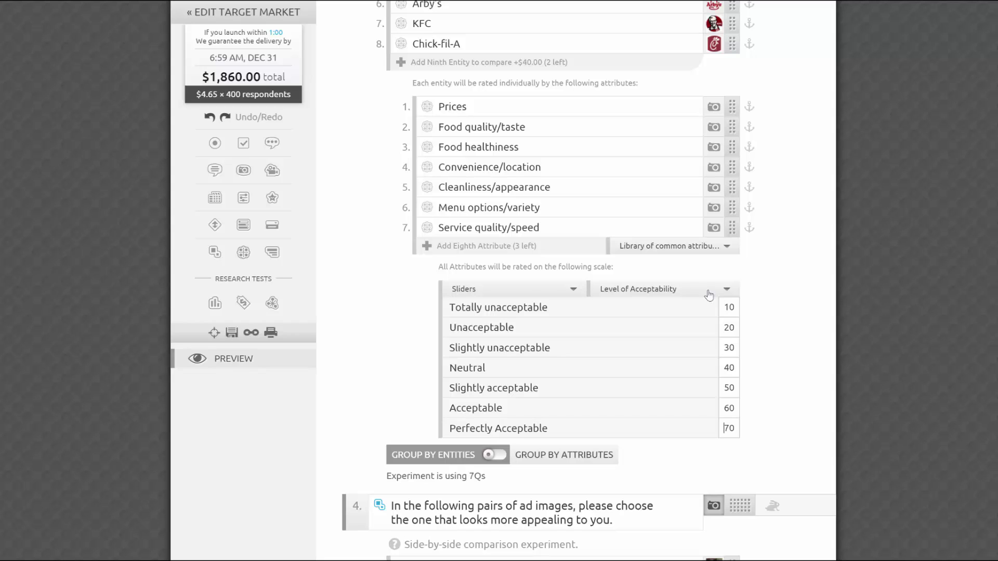
Switch the rating scale from Sliders back to Stars.
{"action": "left_click", "coordinate": [525, 290]}
{"action": "left_click", "coordinate": [505, 323]}
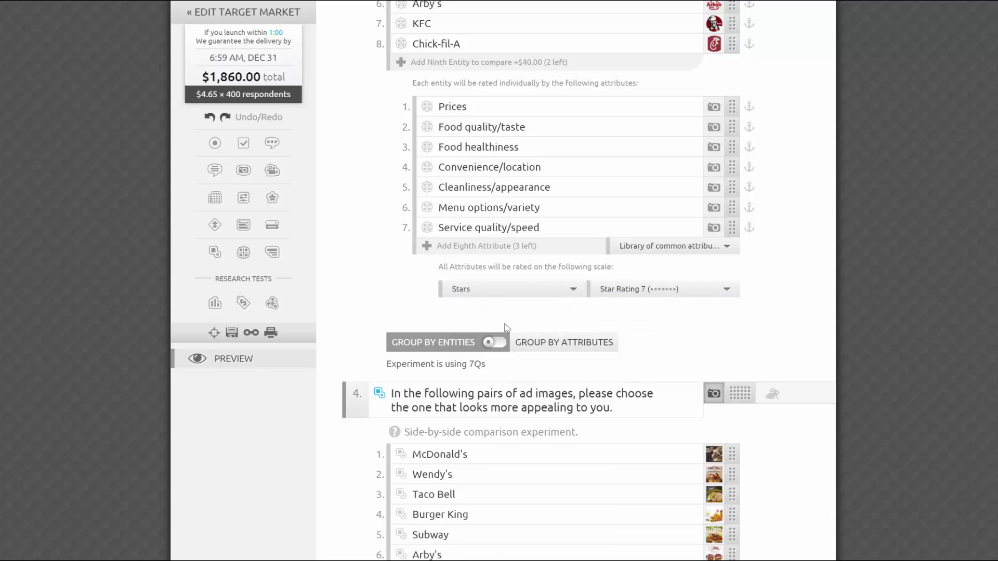
{"action": "scroll", "coordinate": [444, 352], "scroll_direction": "up", "scroll_amount": 3}
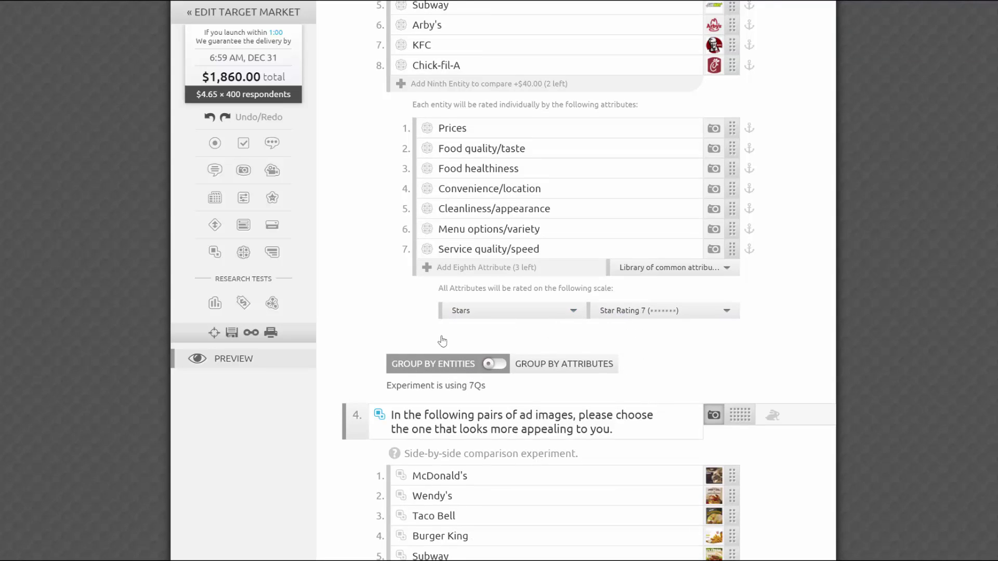
{"action": "scroll", "coordinate": [444, 373], "scroll_direction": "up", "scroll_amount": 1}
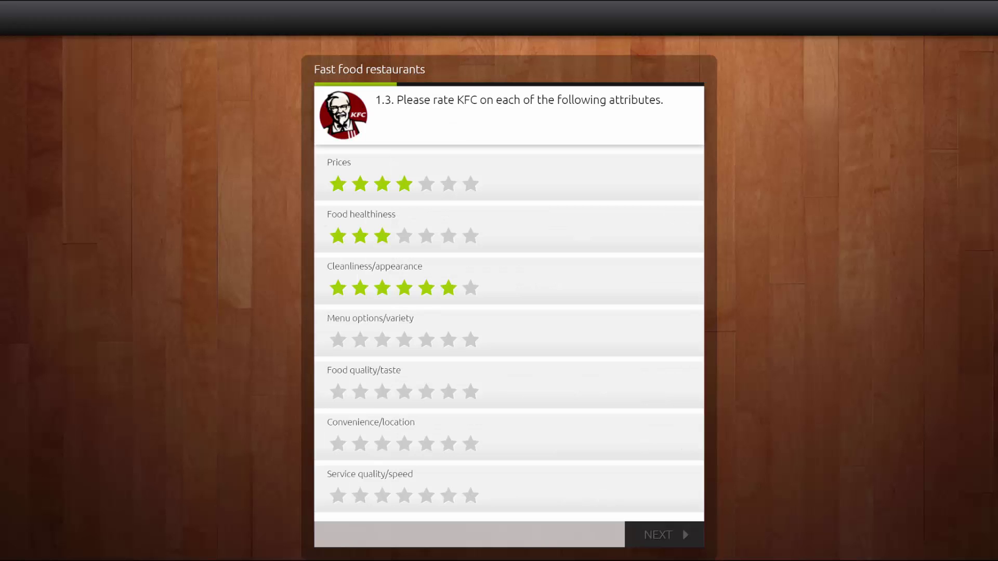
Rate KFC's Menu options 4, Food quality 4, Convenience 4 and Service 3 stars in preview.
{"action": "left_click", "coordinate": [402, 341]}
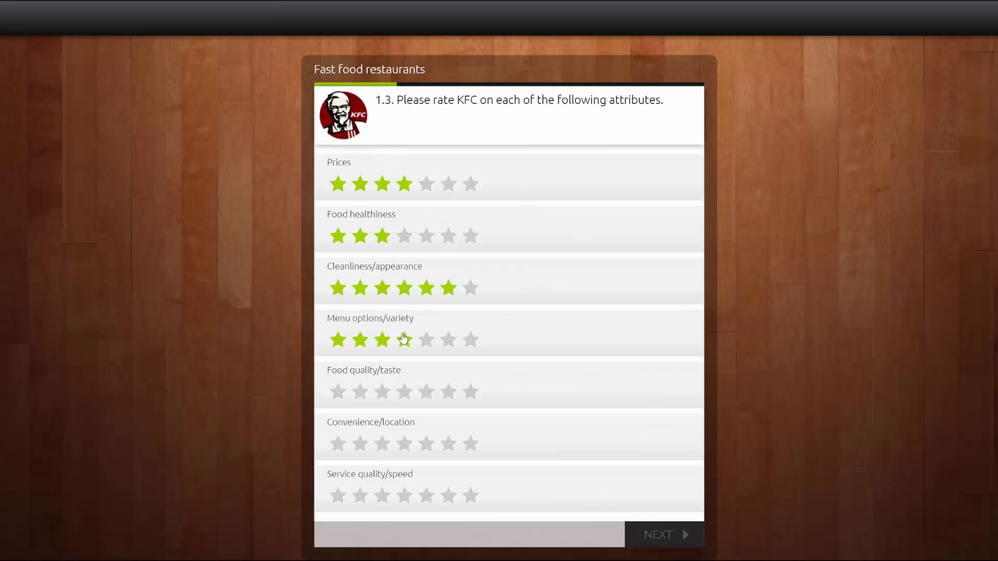
{"action": "left_click", "coordinate": [402, 392]}
{"action": "left_click", "coordinate": [400, 447]}
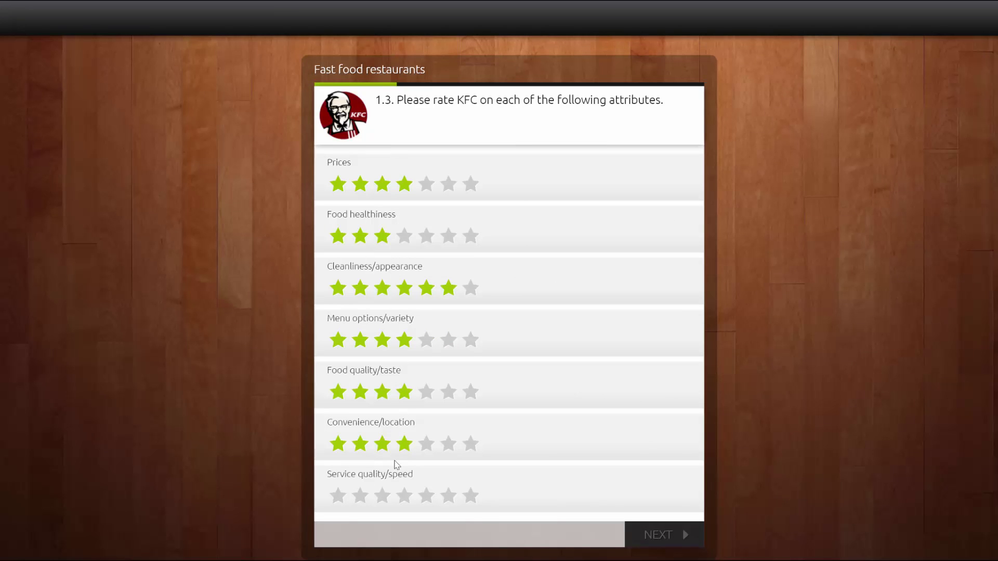
{"action": "left_click", "coordinate": [382, 495]}
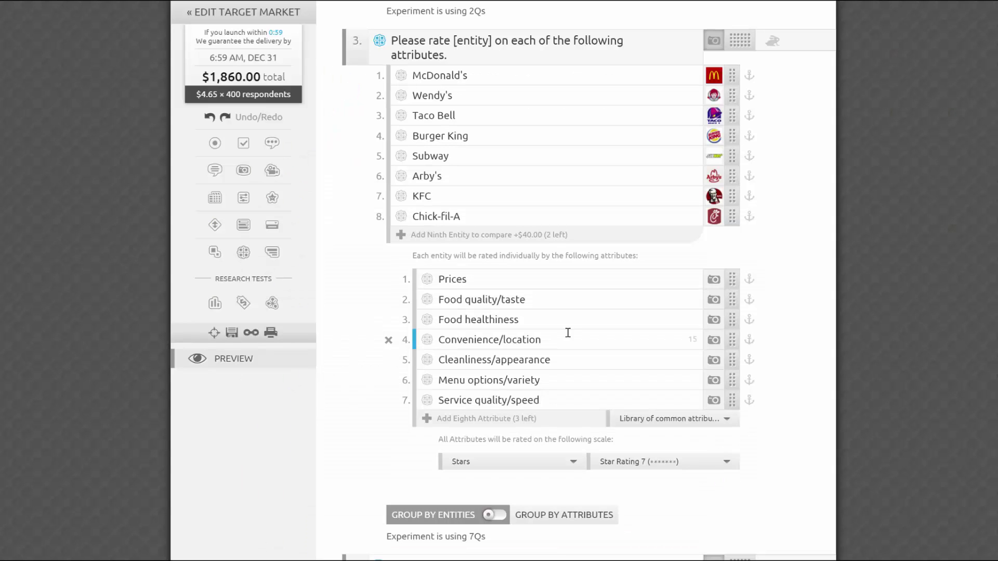
Group the question by attributes and rate Food healthiness: Wendy's 4, McDonald's 3, Arby's 4, Taco Bell 3.
{"action": "left_click", "coordinate": [575, 516]}
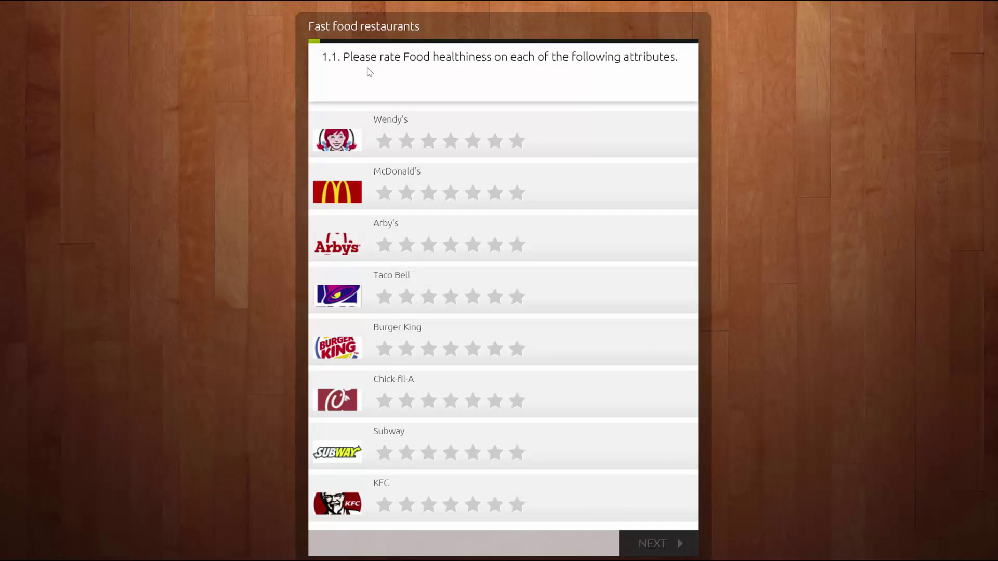
{"action": "double_click", "coordinate": [444, 56]}
{"action": "left_click", "coordinate": [453, 101]}
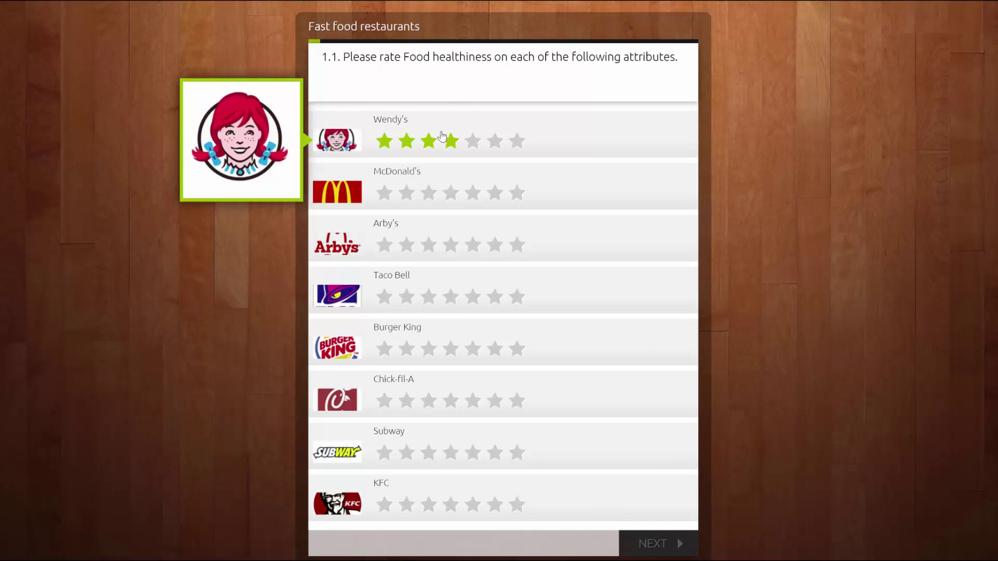
{"action": "left_click", "coordinate": [450, 142]}
{"action": "left_click", "coordinate": [420, 197]}
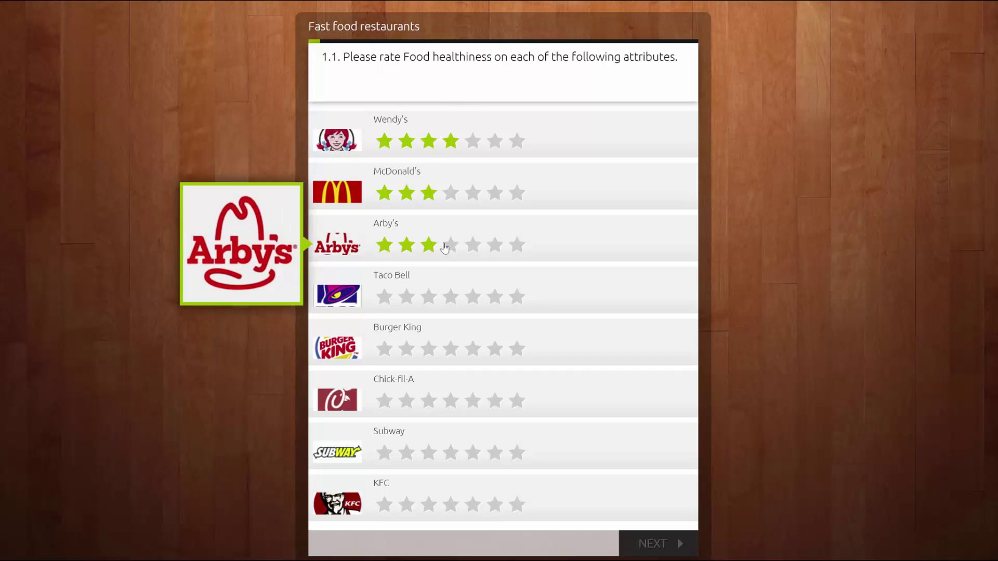
{"action": "left_click", "coordinate": [453, 249]}
Rate Food healthiness for Burger King 3, Chick-fil-A 2, Subway 7 and KFC 4 stars.
{"action": "left_click", "coordinate": [429, 299]}
{"action": "left_click", "coordinate": [425, 350]}
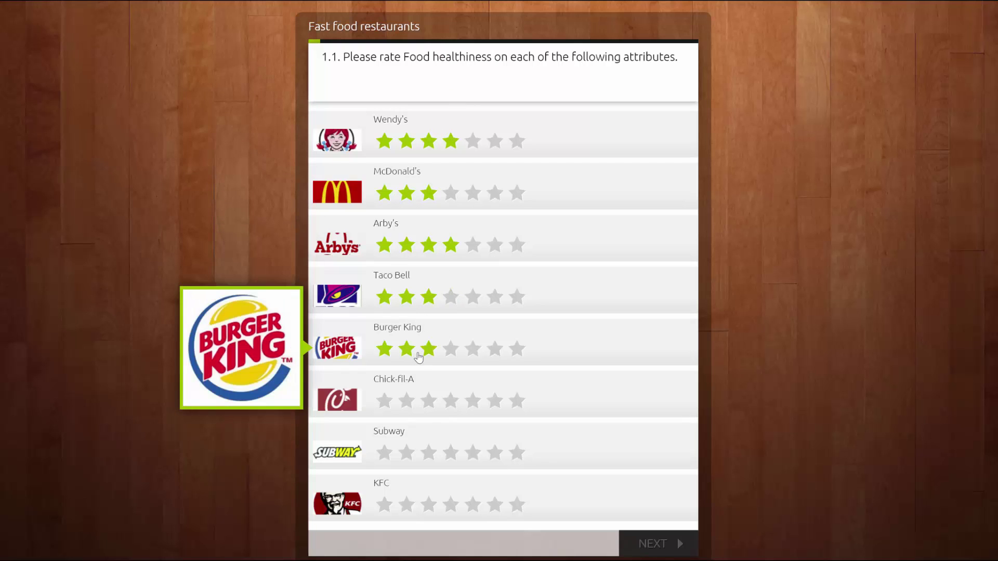
{"action": "left_click", "coordinate": [411, 405]}
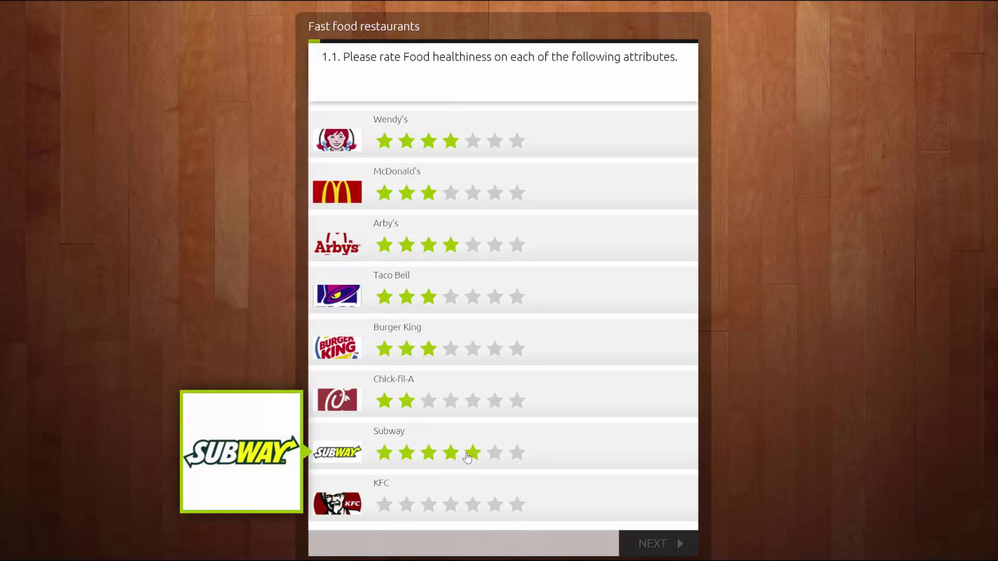
{"action": "left_click", "coordinate": [517, 453]}
{"action": "left_click", "coordinate": [441, 512]}
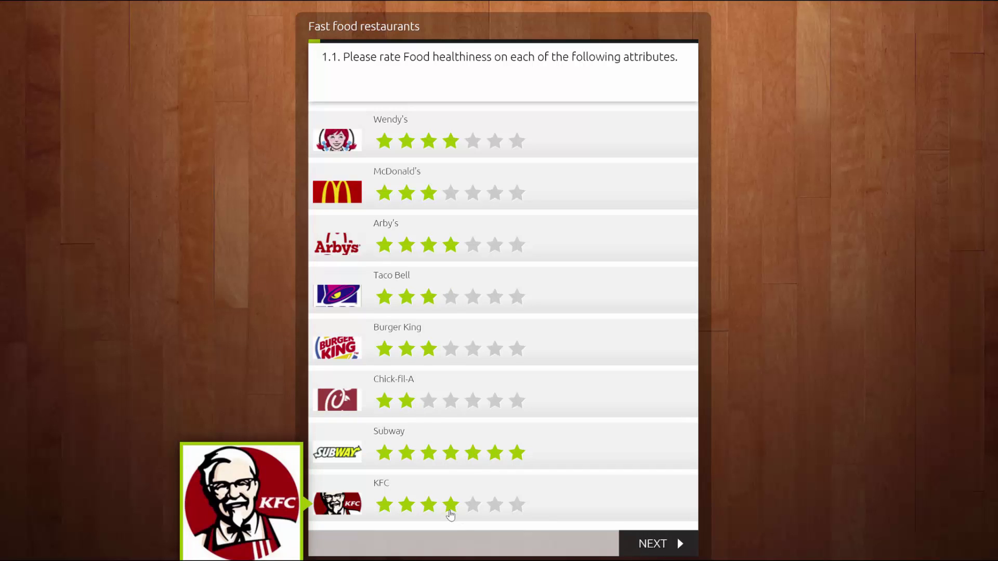
Rate Prices on the next page: Wendy's 2 stars, McDonald's 4 stars.
{"action": "left_click", "coordinate": [650, 543]}
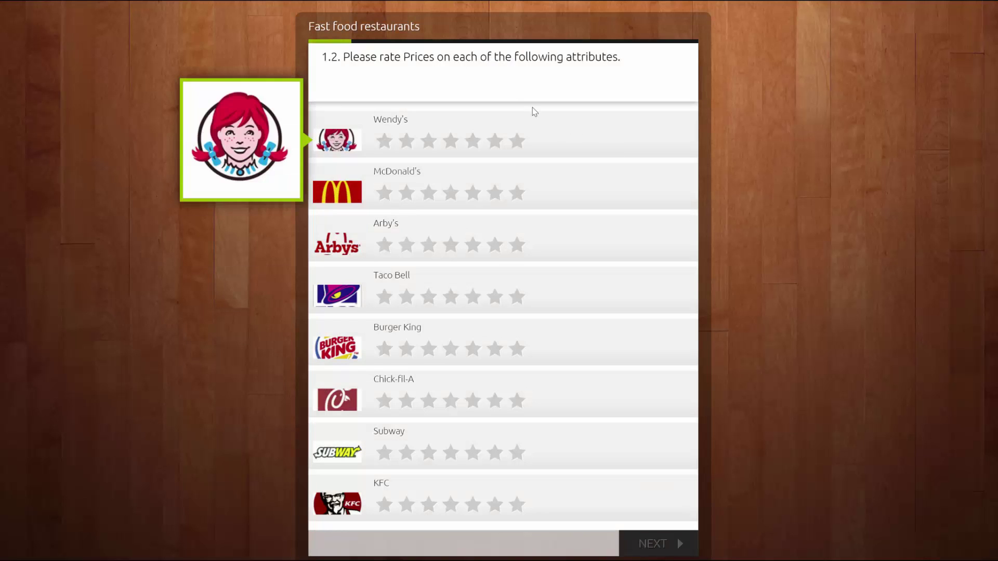
{"action": "double_click", "coordinate": [423, 56]}
{"action": "left_click", "coordinate": [405, 141]}
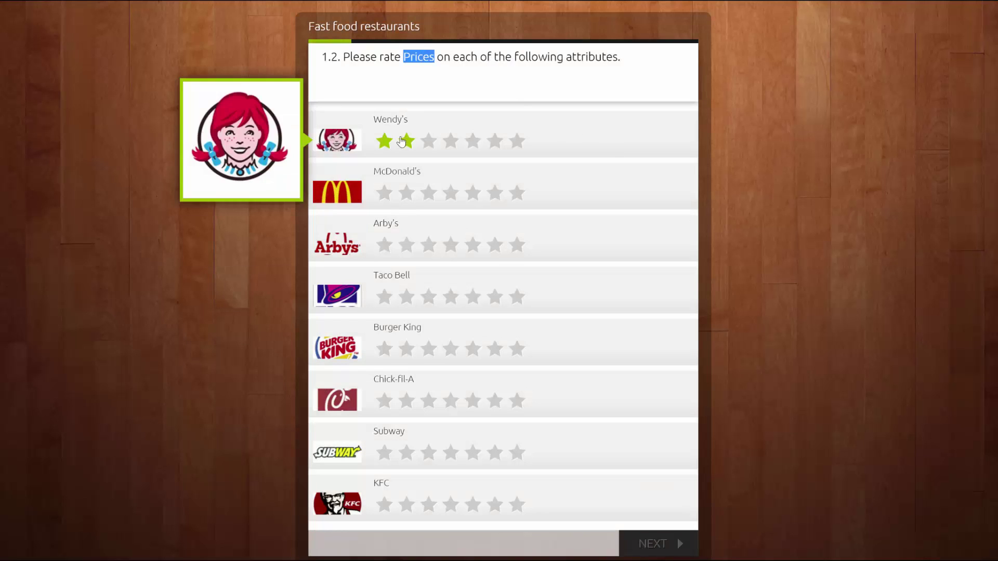
{"action": "left_click", "coordinate": [451, 196]}
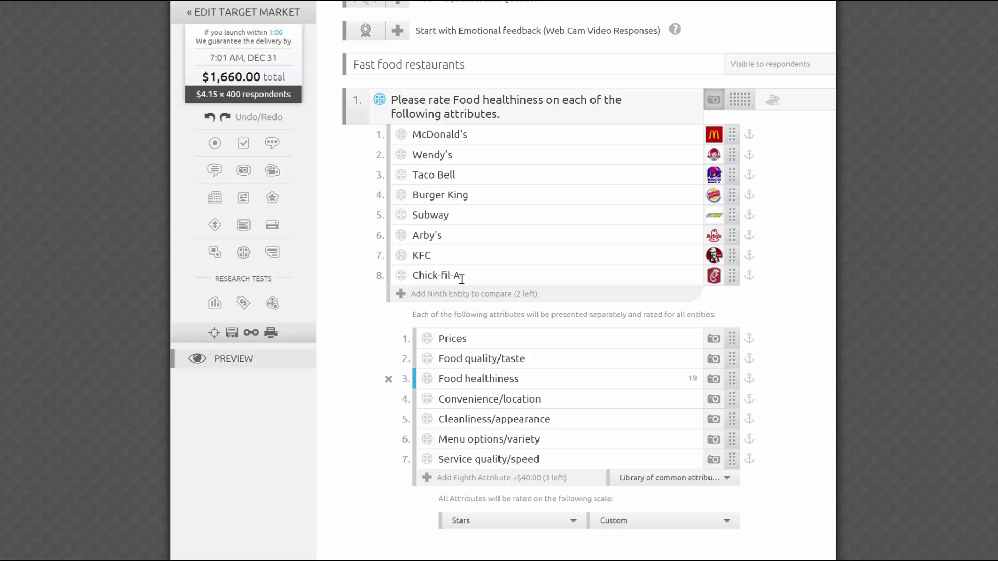
Group the question by entities and select part of the question 1 wording.
{"action": "scroll", "coordinate": [401, 458], "scroll_direction": "down", "scroll_amount": 1}
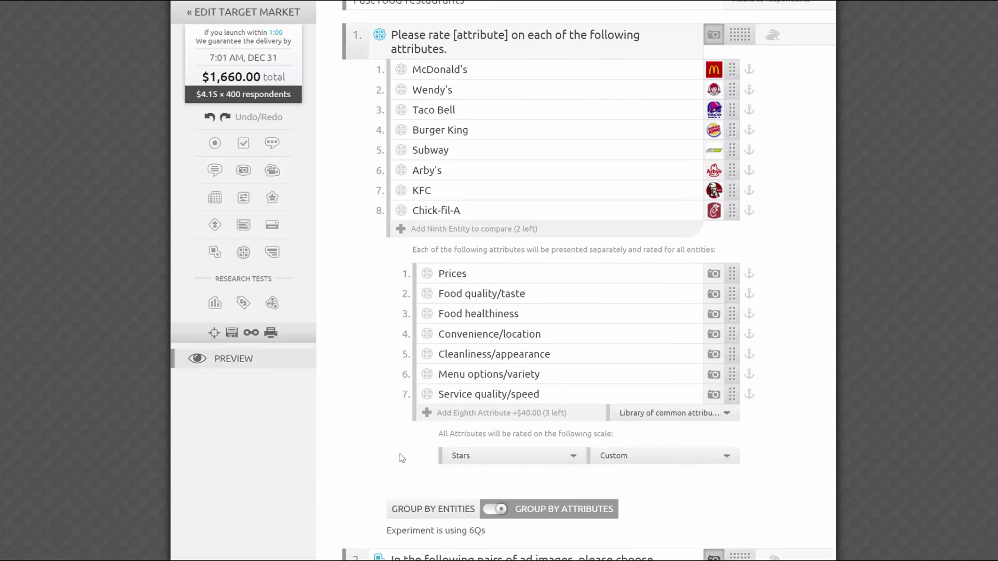
{"action": "left_click", "coordinate": [410, 512]}
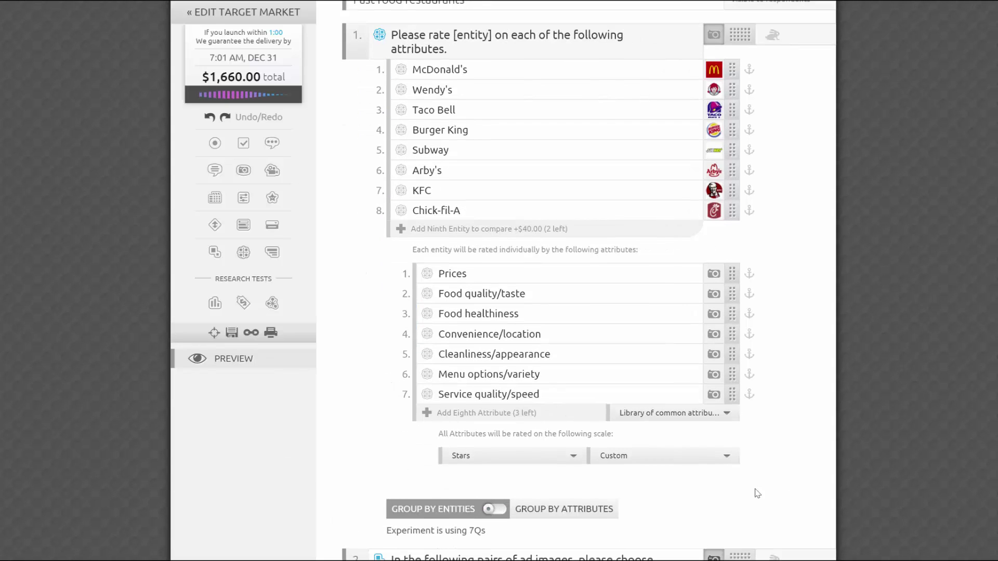
{"action": "scroll", "coordinate": [900, 491], "scroll_direction": "up", "scroll_amount": 1}
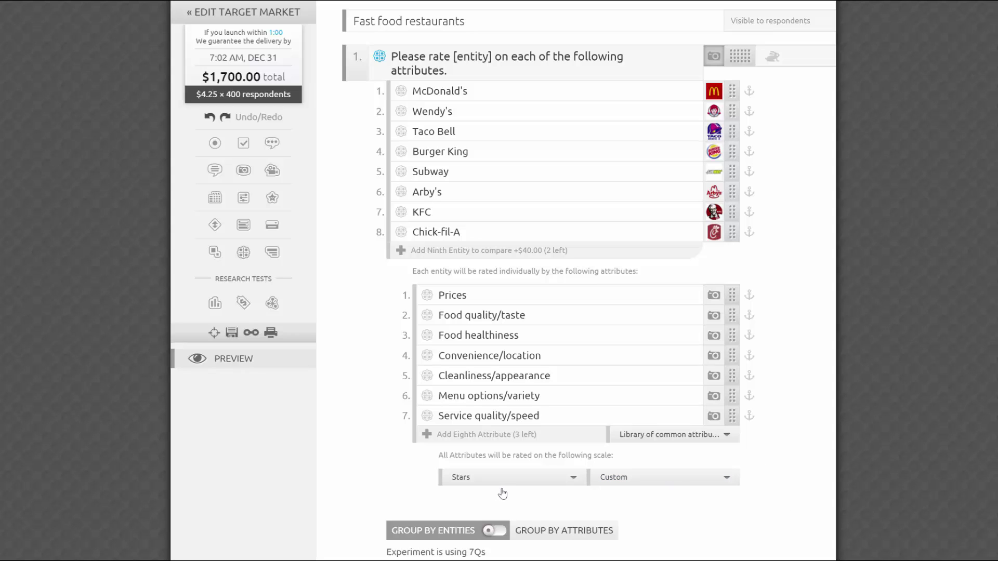
{"action": "left_click", "coordinate": [450, 80]}
{"action": "left_click_drag", "start_coordinate": [398, 56], "coordinate": [455, 56]}
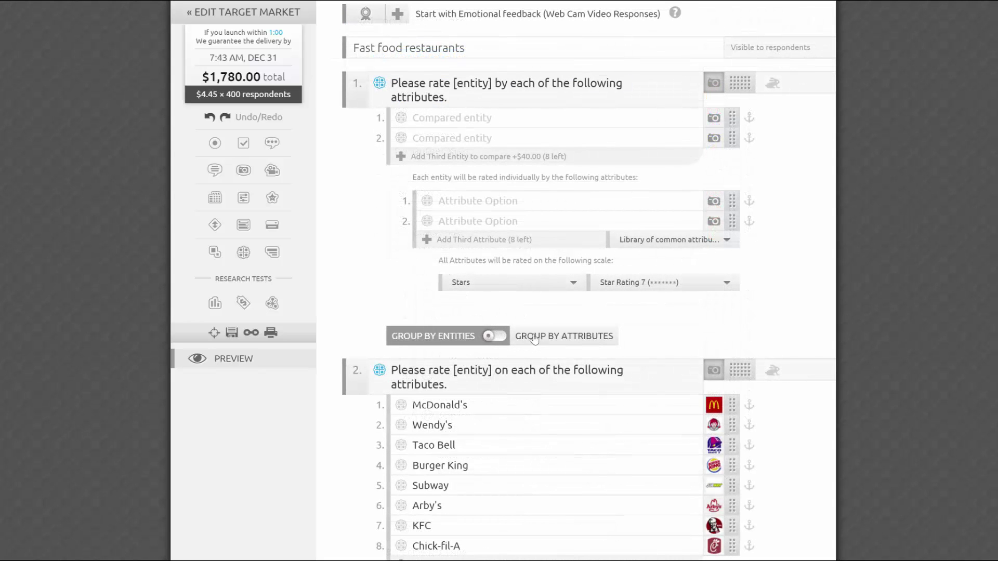
Switch the scale to Level of Satisfaction (7 point) sliders and regroup by entities.
{"action": "left_click", "coordinate": [535, 337]}
{"action": "left_click", "coordinate": [512, 283]}
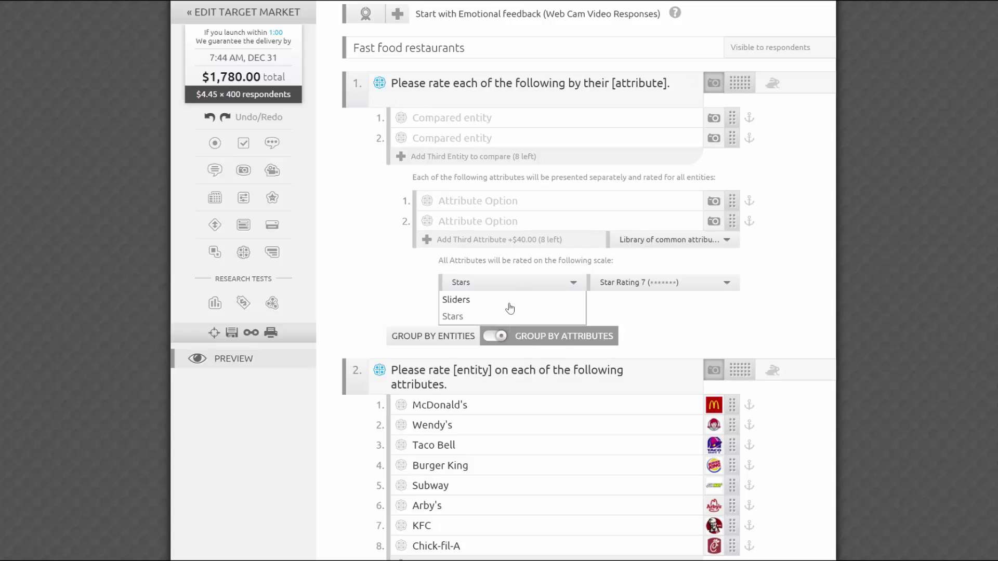
{"action": "left_click", "coordinate": [509, 306]}
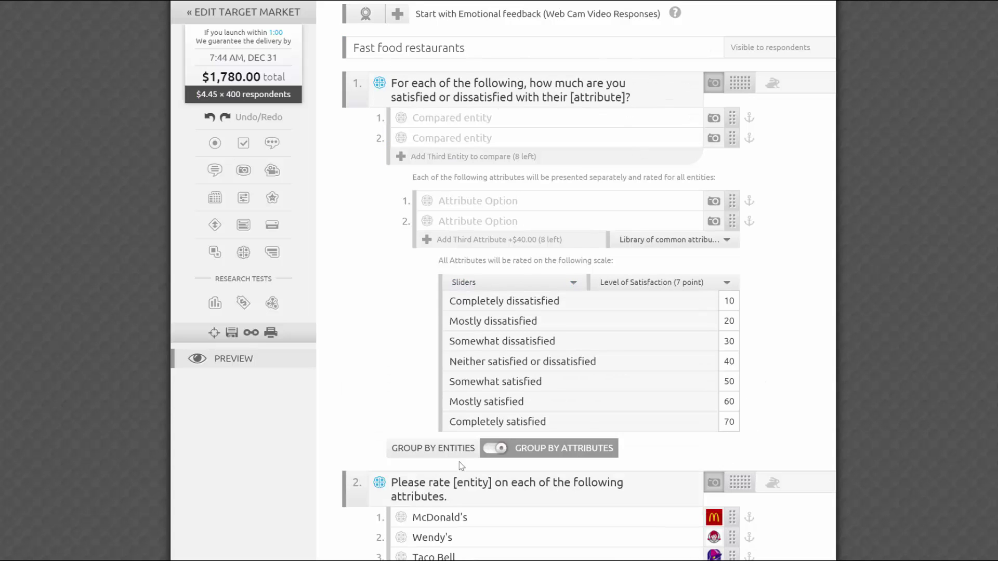
{"action": "left_click", "coordinate": [436, 449]}
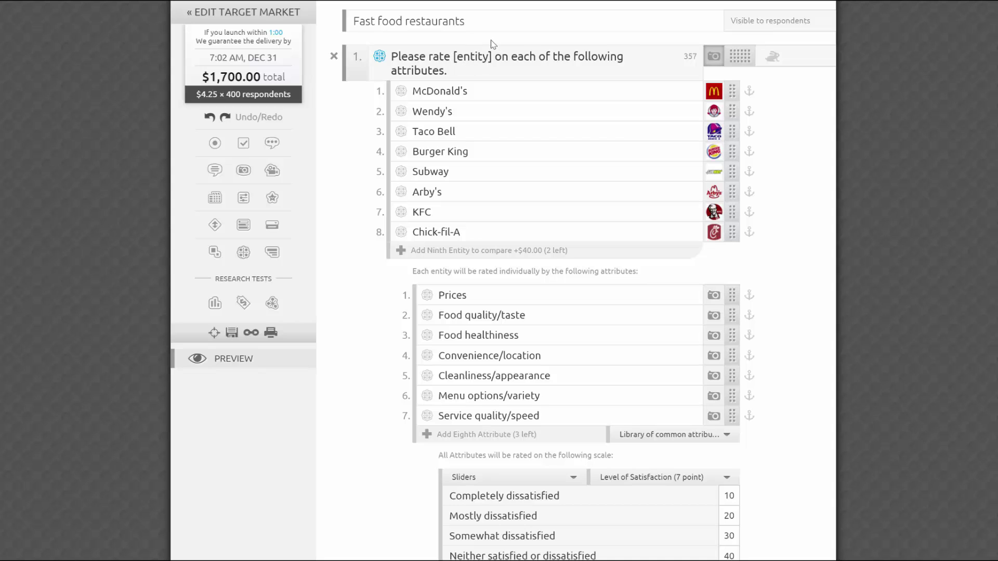
Preview the piped wording for McDonald's, Wendy's, Taco Bell, Burger King, Subway, Arby's and KFC.
{"action": "left_click", "coordinate": [449, 89]}
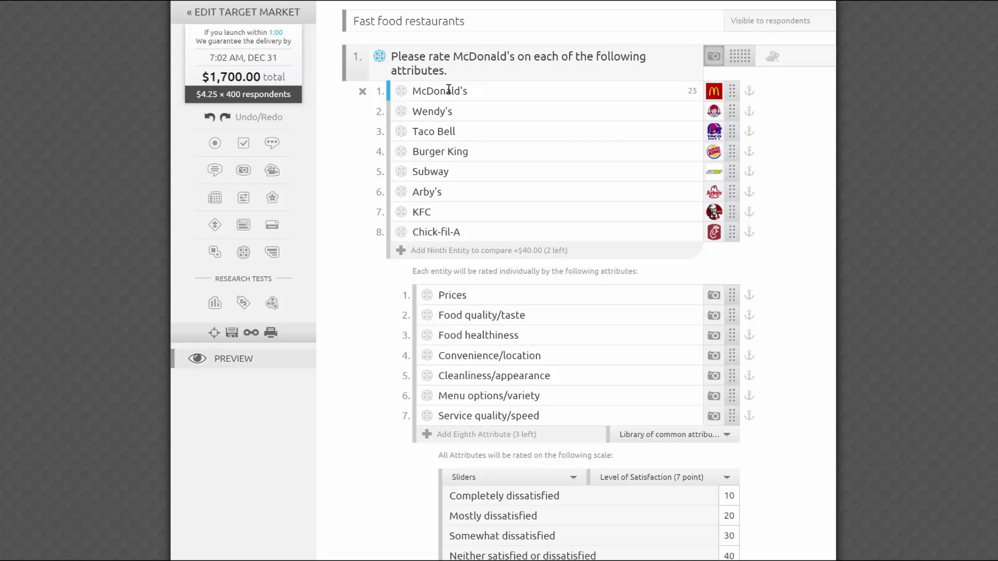
{"action": "left_click", "coordinate": [448, 106]}
{"action": "left_click", "coordinate": [448, 131]}
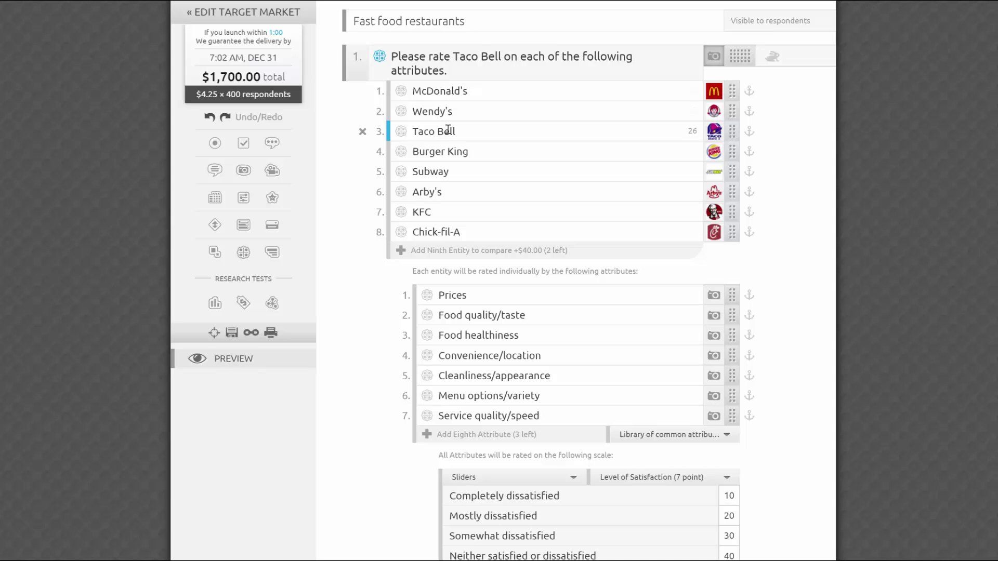
{"action": "left_click", "coordinate": [455, 149]}
{"action": "left_click", "coordinate": [456, 170]}
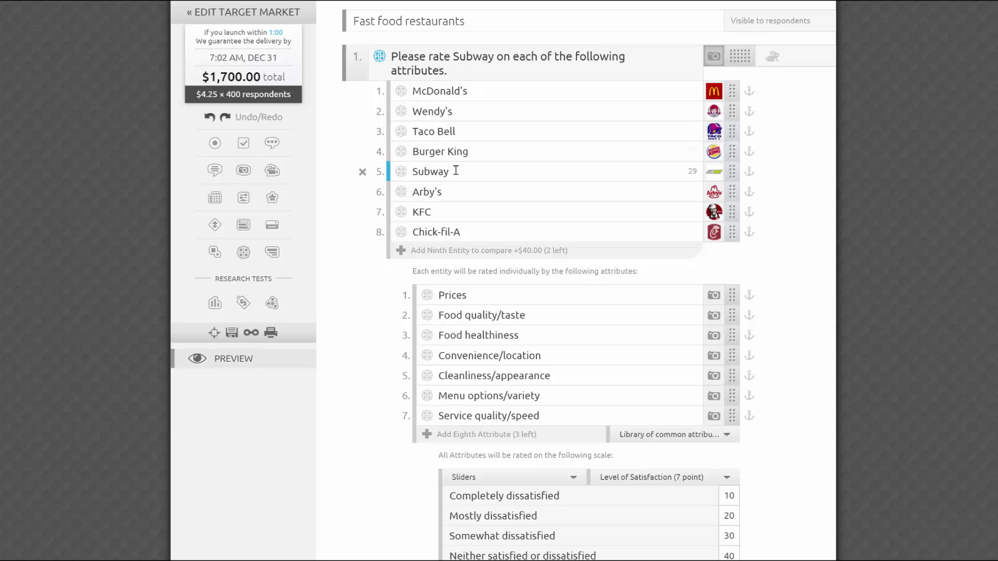
{"action": "left_click", "coordinate": [455, 186]}
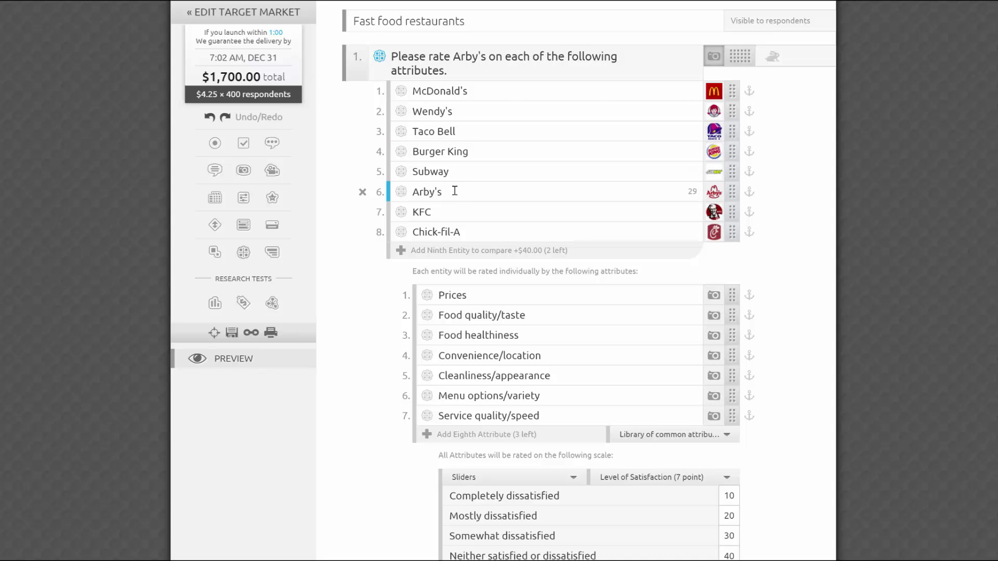
{"action": "left_click", "coordinate": [454, 208]}
{"action": "left_click", "coordinate": [653, 273]}
Group by attributes and preview wording for Menu options, Prices, Food quality and Food healthiness.
{"action": "scroll", "coordinate": [653, 274], "scroll_direction": "down", "scroll_amount": 2}
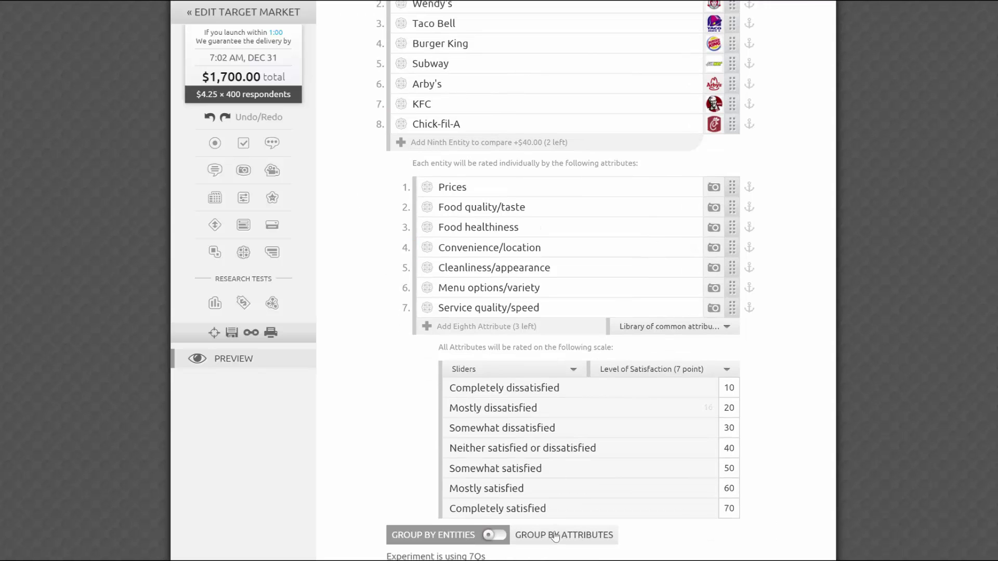
{"action": "left_click", "coordinate": [555, 535]}
{"action": "scroll", "coordinate": [515, 448], "scroll_direction": "up", "scroll_amount": 3}
{"action": "left_click", "coordinate": [515, 447]}
{"action": "left_click", "coordinate": [521, 341]}
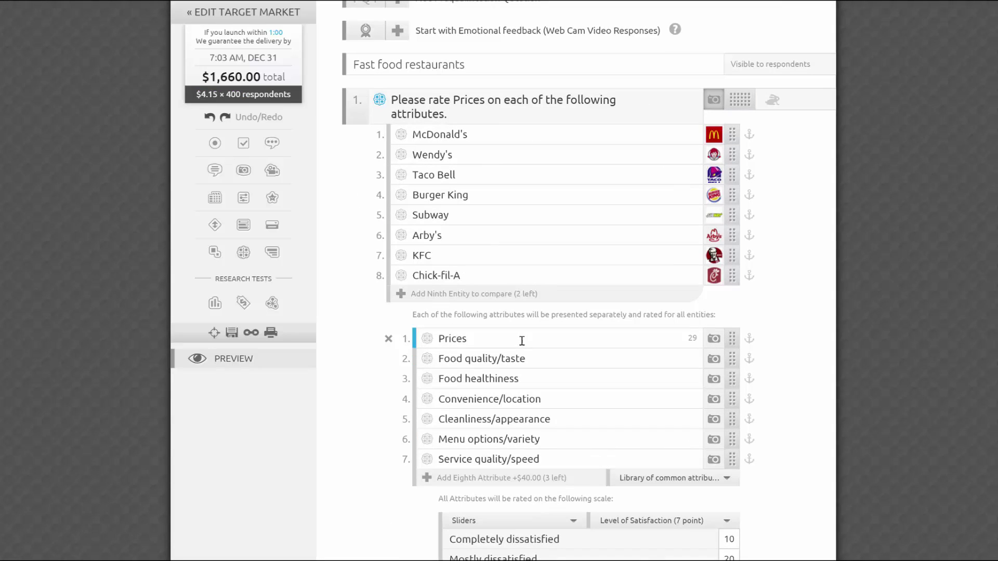
{"action": "left_click", "coordinate": [520, 359]}
{"action": "left_click", "coordinate": [521, 380]}
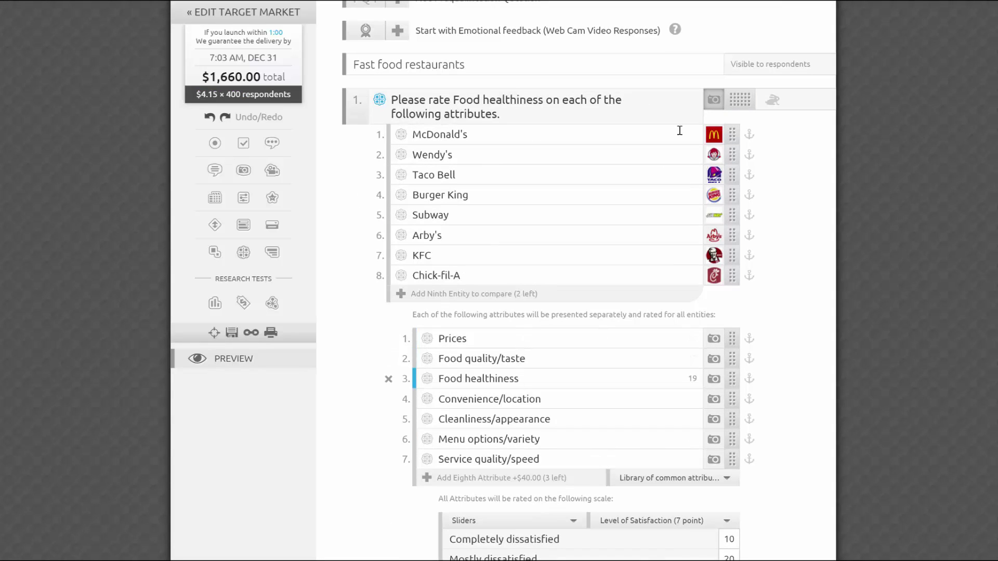
Select the [attribute] placeholder in the question 1 wording.
{"action": "left_click", "coordinate": [503, 112]}
{"action": "left_click_drag", "start_coordinate": [448, 114], "coordinate": [508, 101]}
{"action": "left_click", "coordinate": [451, 100]}
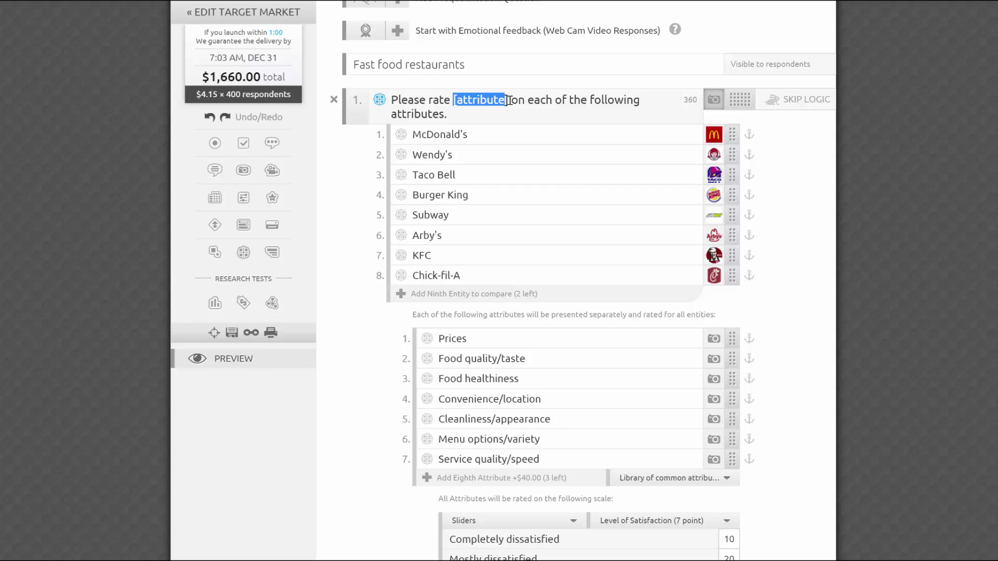
Delete the [attribute] placeholder from question 1 and clear the question header text.
{"action": "key", "text": "Delete"}
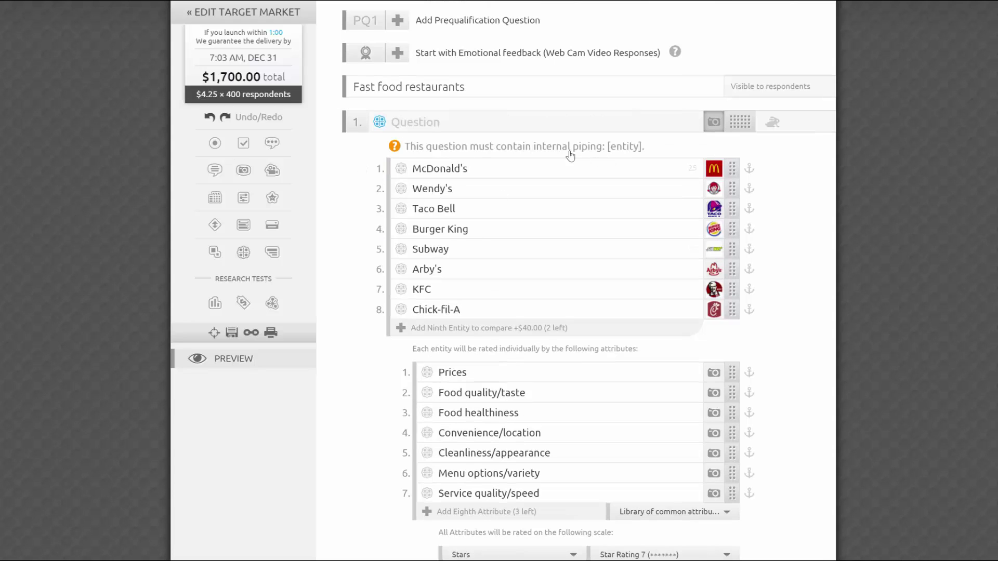
{"action": "left_click", "coordinate": [572, 150]}
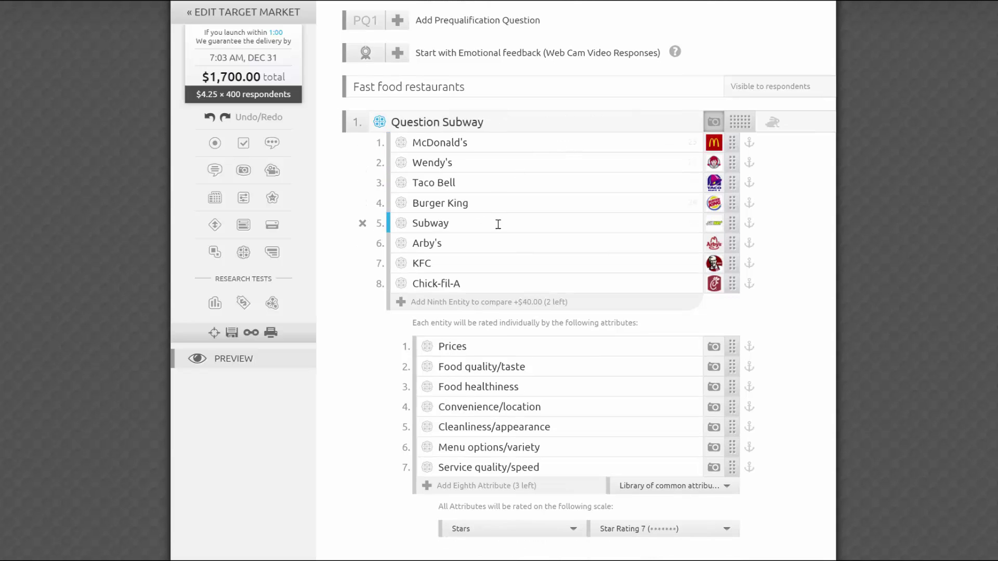
{"action": "left_click", "coordinate": [436, 122]}
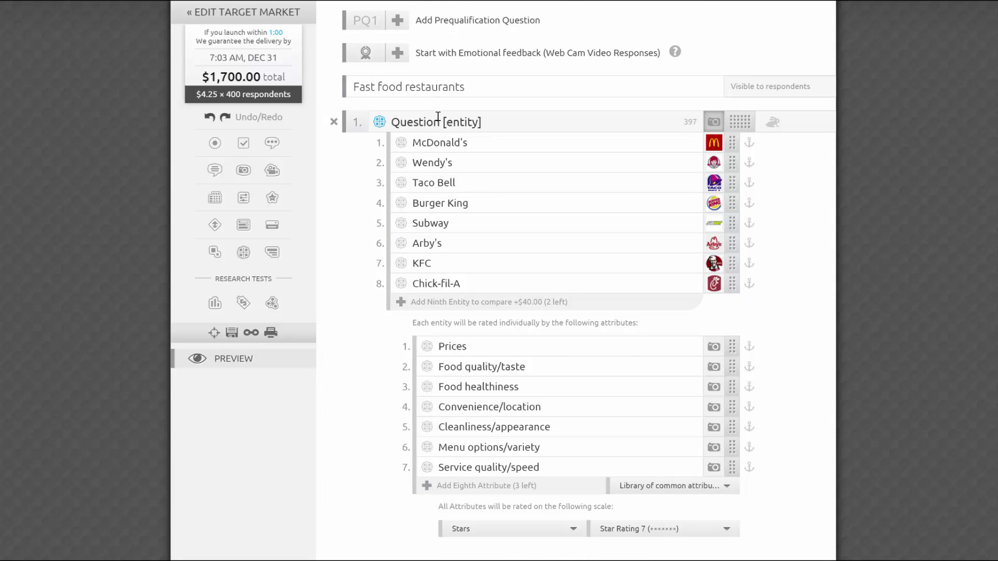
{"action": "key", "text": "ctrl+a"}
{"action": "key", "text": "BackSpace"}
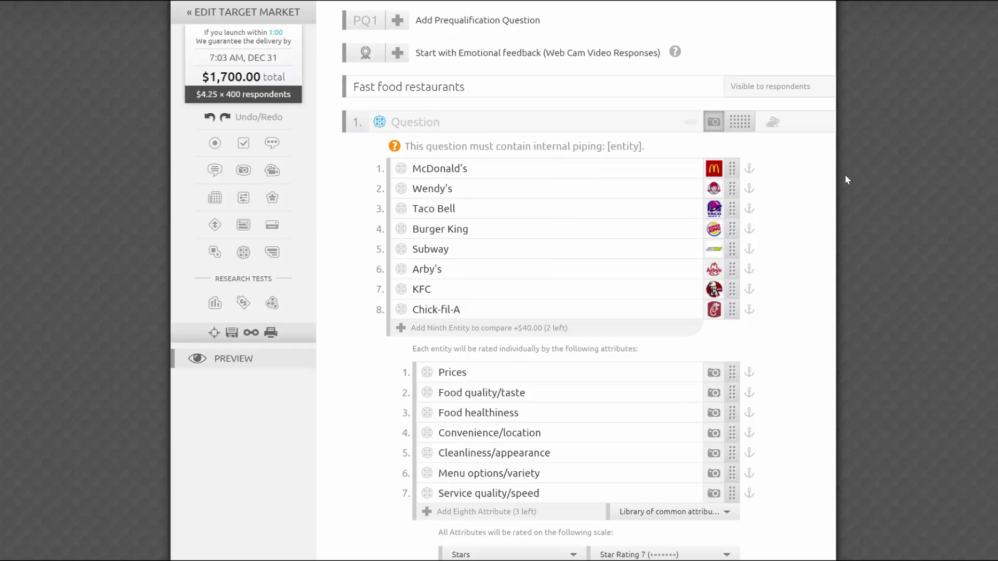
{"action": "scroll", "coordinate": [792, 195], "scroll_direction": "down", "scroll_amount": 4}
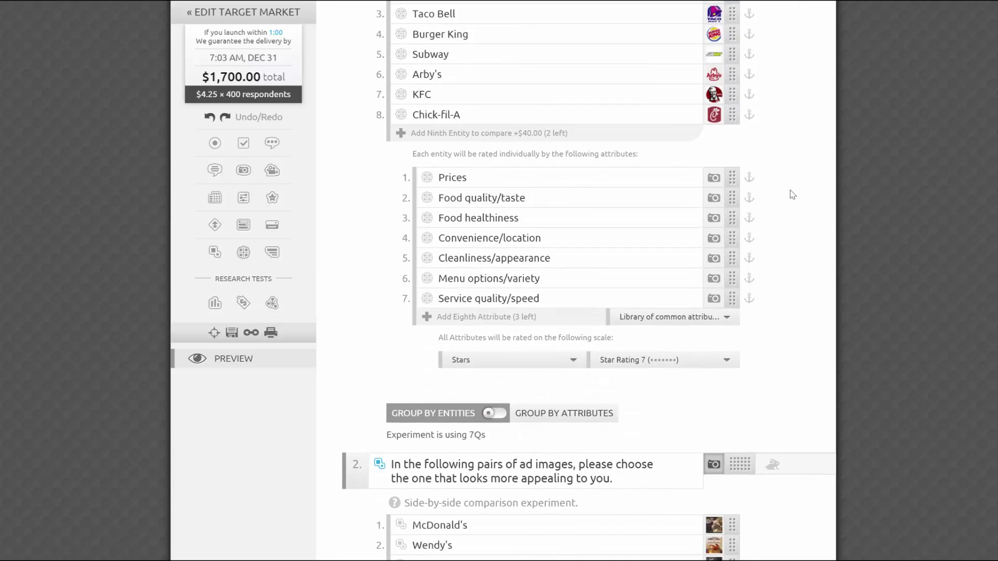
{"action": "scroll", "coordinate": [792, 194], "scroll_direction": "down", "scroll_amount": 3}
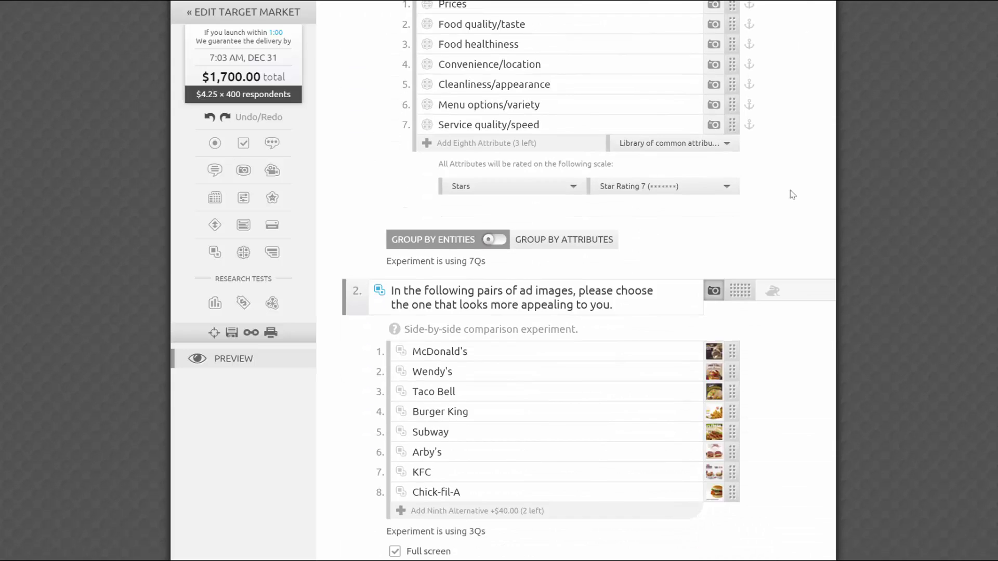
{"action": "scroll", "coordinate": [792, 194], "scroll_direction": "up", "scroll_amount": 8}
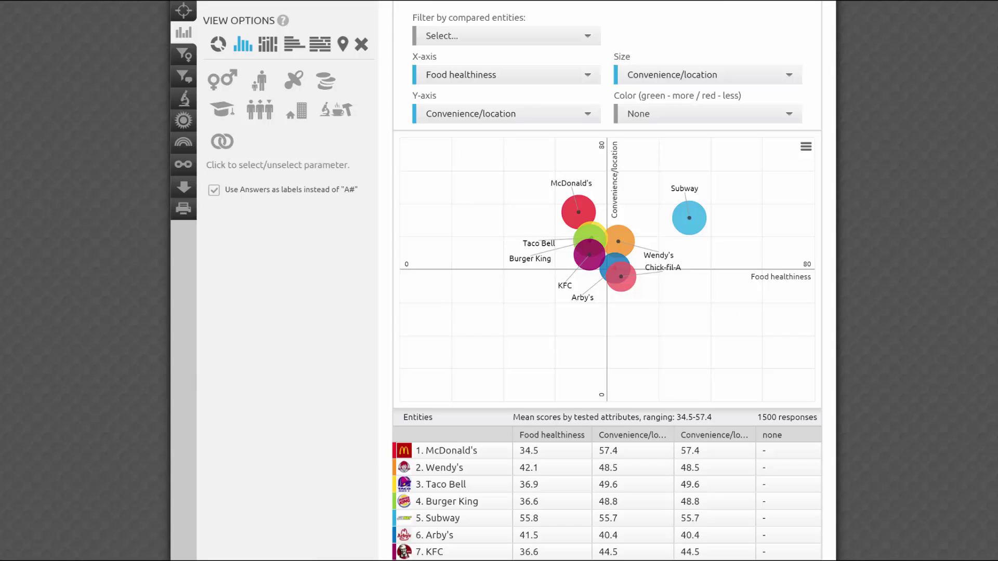
Chart Prices on the x-axis, Food quality/taste on the y-axis, and size bubbles by Food healthiness.
{"action": "scroll", "coordinate": [523, 160], "scroll_direction": "up", "scroll_amount": 1}
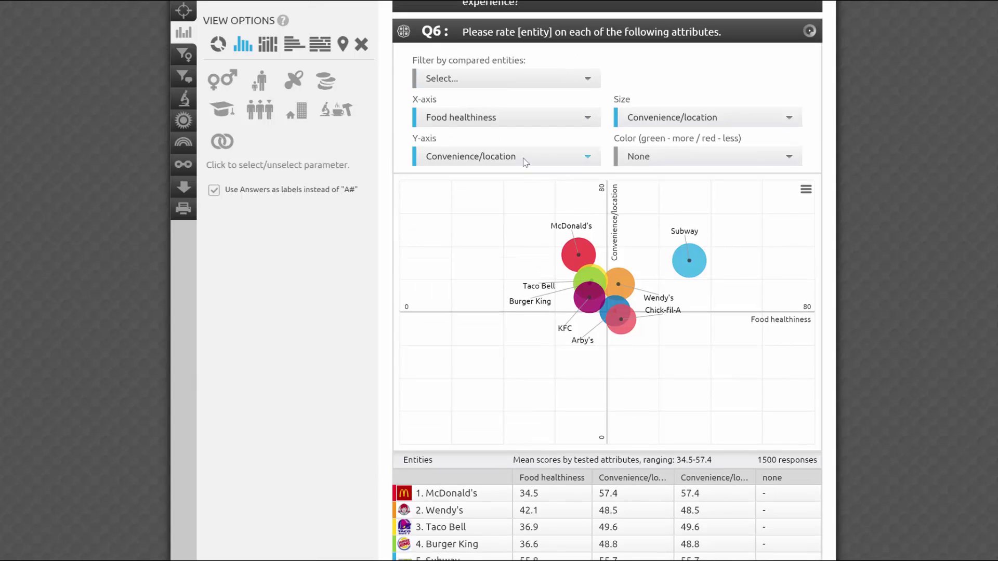
{"action": "scroll", "coordinate": [938, 244], "scroll_direction": "down", "scroll_amount": 1}
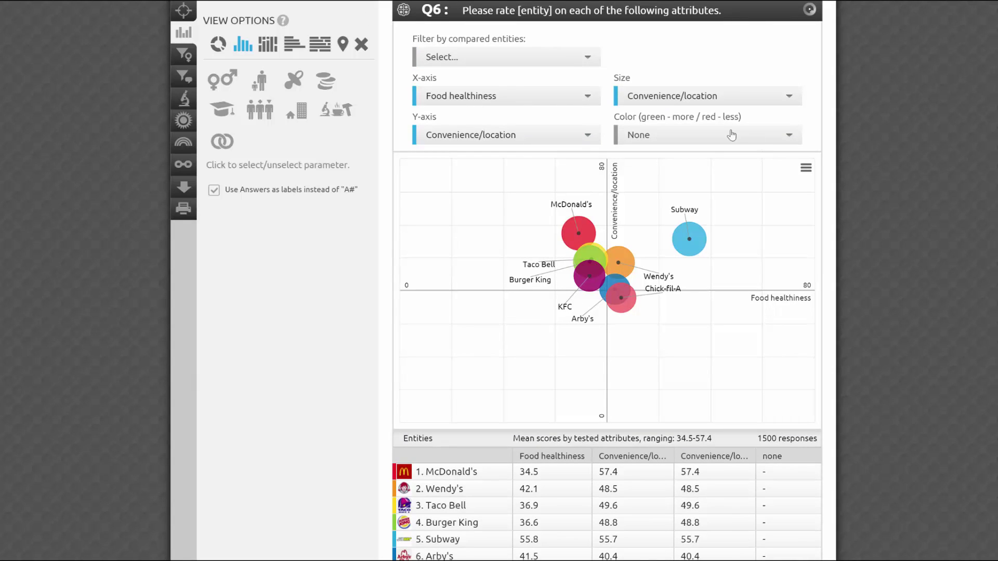
{"action": "left_click", "coordinate": [500, 98]}
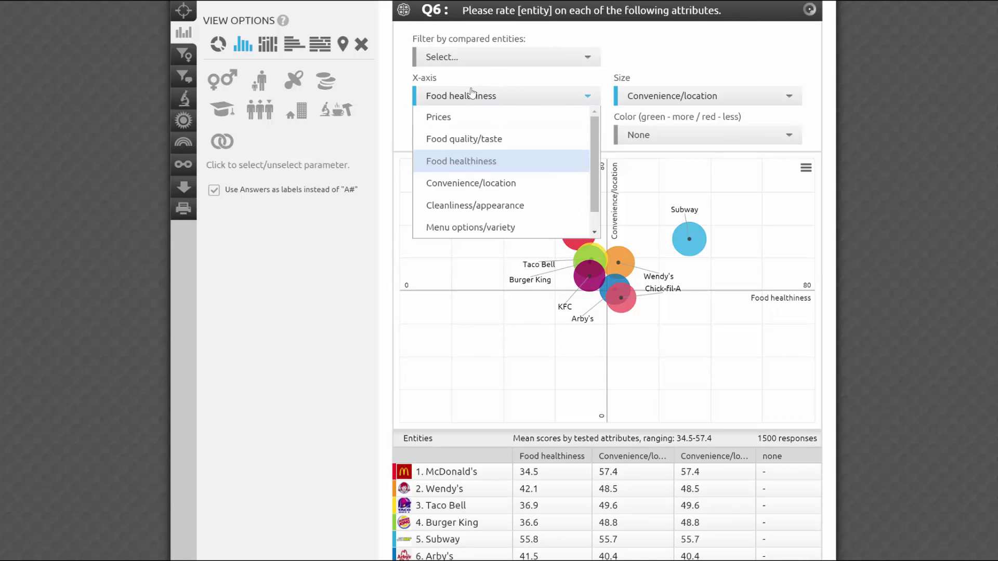
{"action": "left_click", "coordinate": [473, 120]}
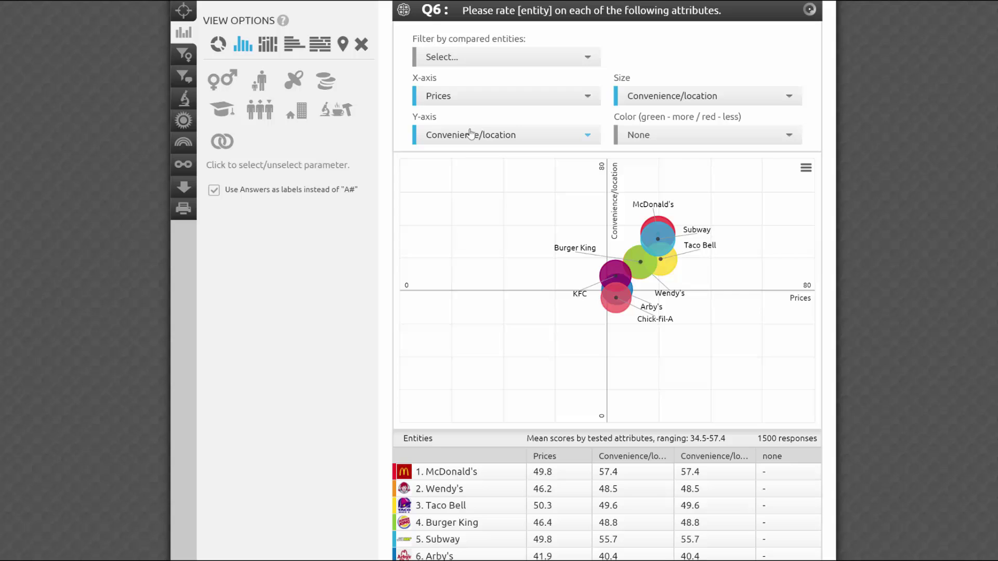
{"action": "left_click", "coordinate": [467, 139]}
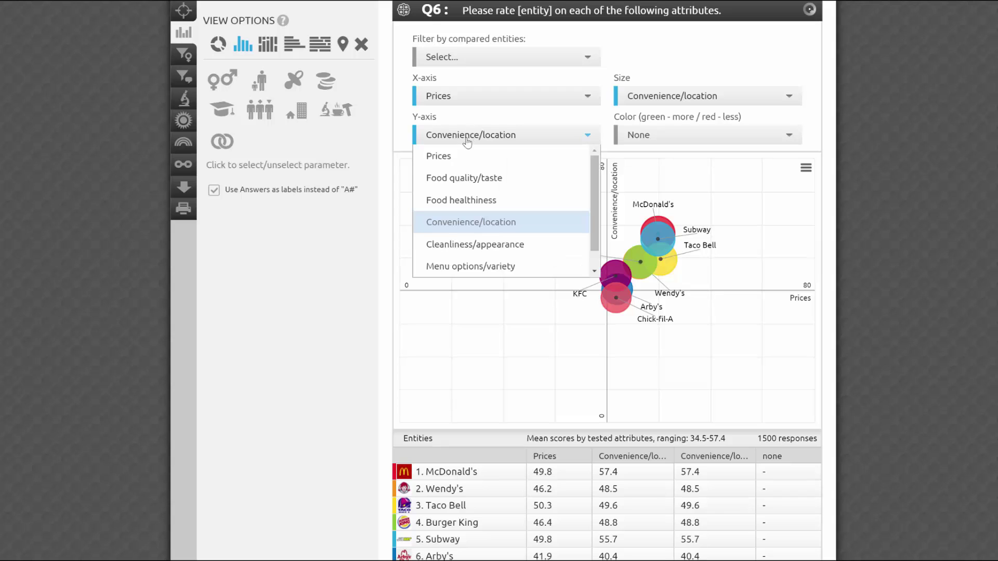
{"action": "left_click", "coordinate": [462, 182]}
{"action": "left_click", "coordinate": [691, 98]}
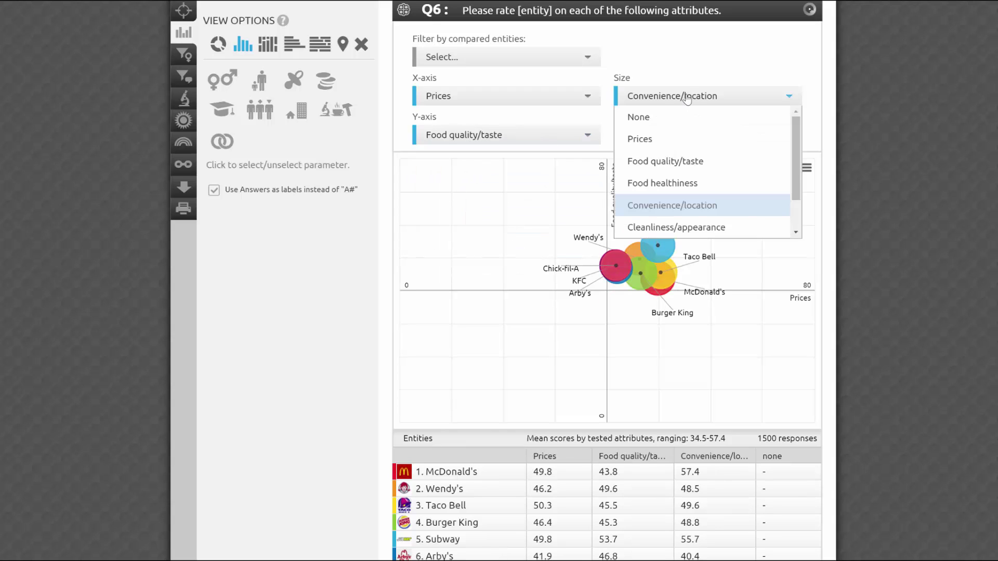
{"action": "left_click", "coordinate": [677, 187]}
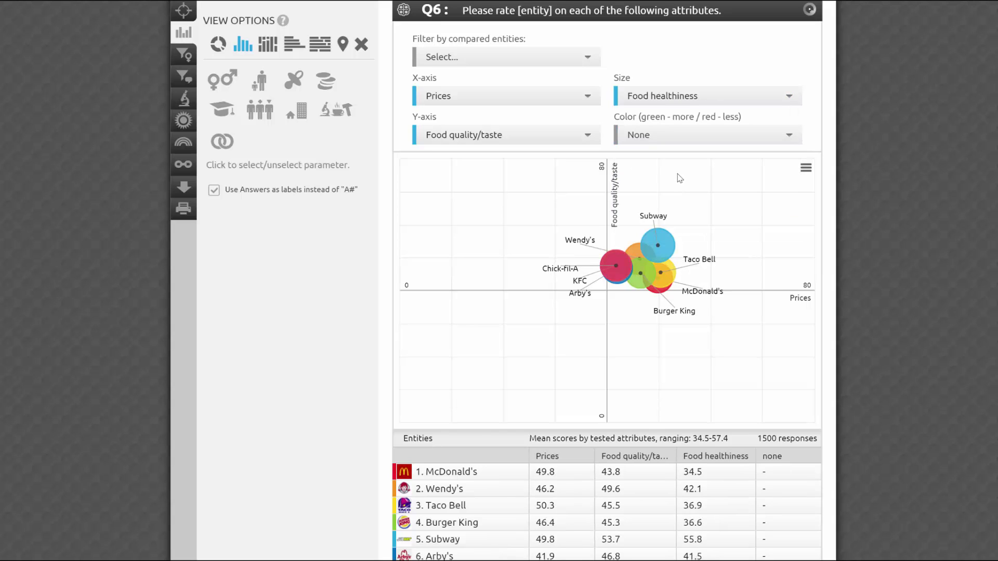
Chart Convenience/location vs Food healthiness, sized by Food quality/taste and coloured by Menu options/variety.
{"action": "left_click", "coordinate": [507, 100]}
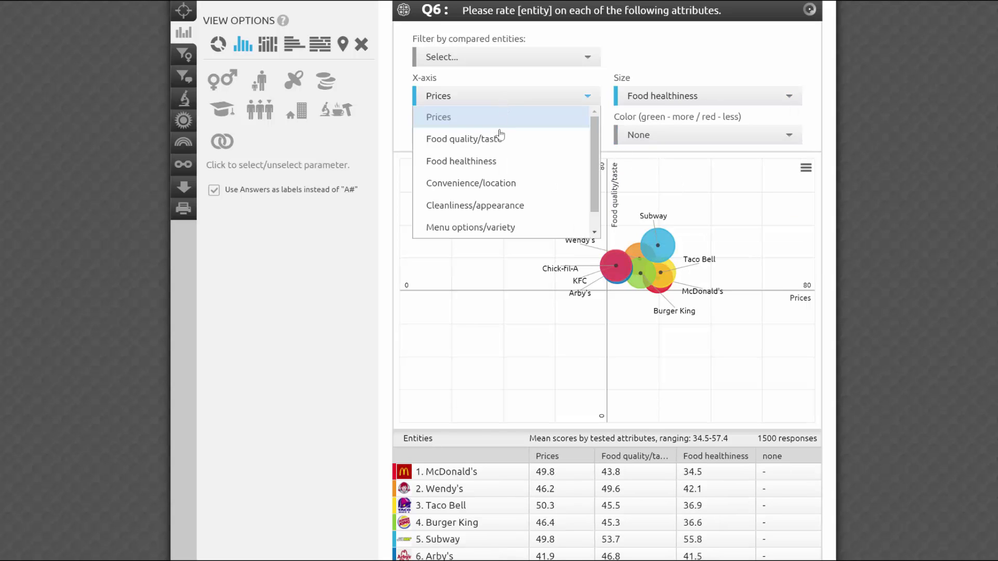
{"action": "left_click", "coordinate": [496, 186]}
{"action": "left_click", "coordinate": [497, 138]}
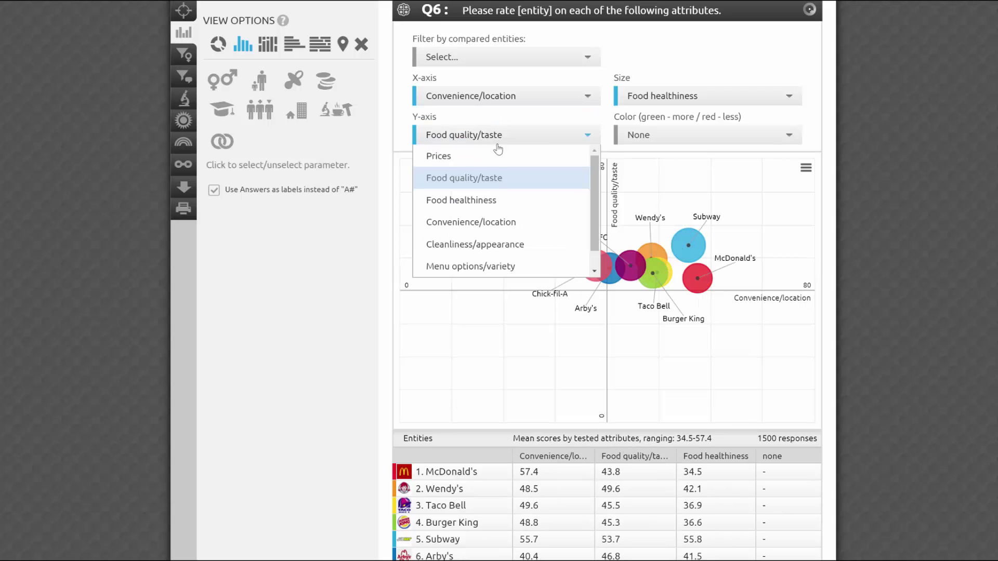
{"action": "left_click", "coordinate": [494, 203]}
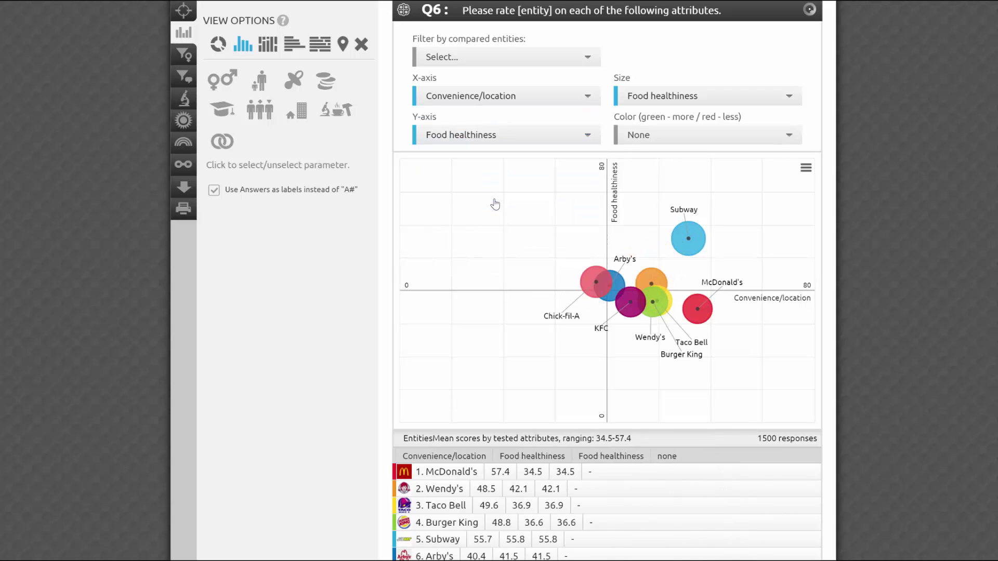
{"action": "left_click", "coordinate": [696, 100]}
{"action": "left_click", "coordinate": [694, 162]}
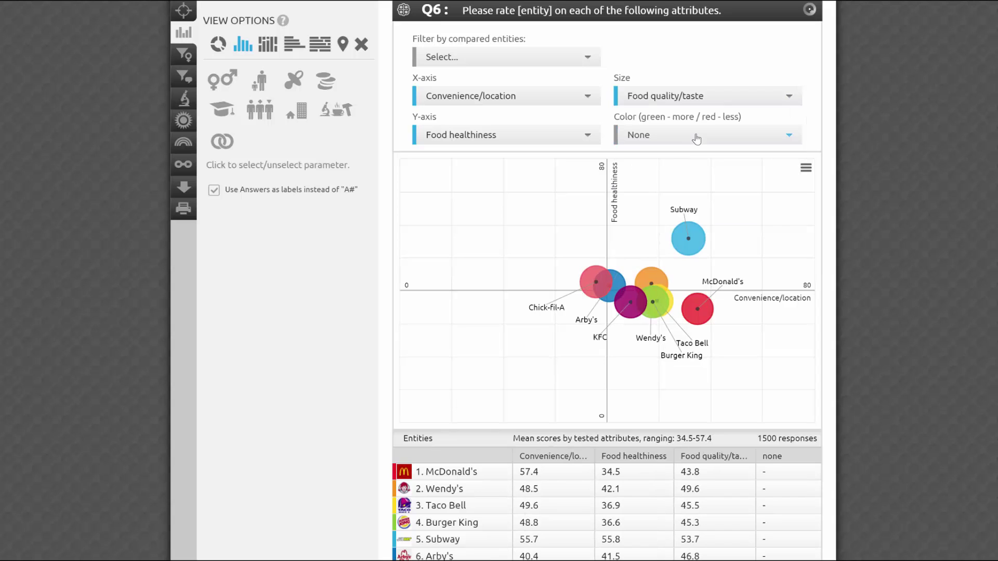
{"action": "left_click", "coordinate": [696, 137]}
{"action": "scroll", "coordinate": [712, 258], "scroll_direction": "down", "scroll_amount": 1}
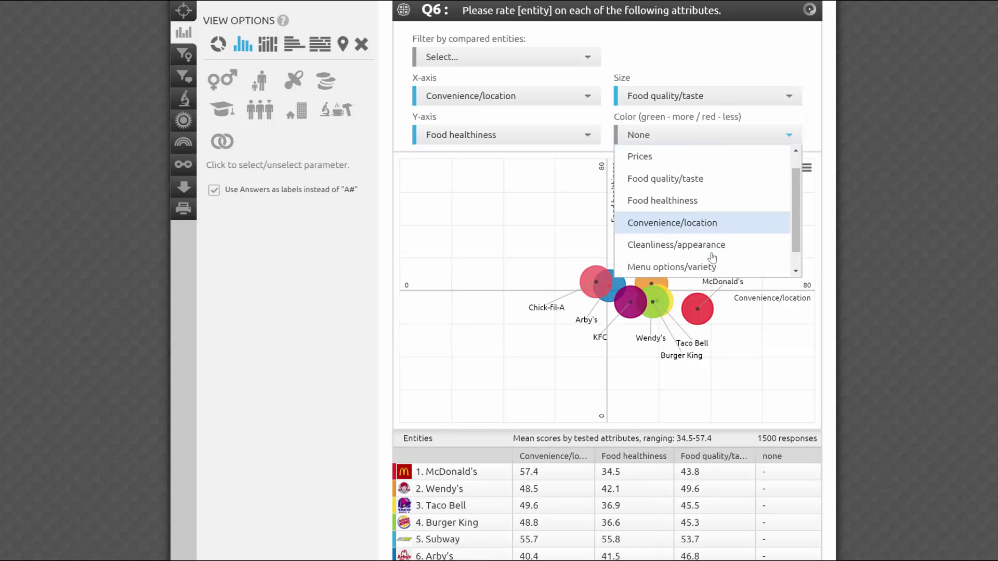
{"action": "scroll", "coordinate": [712, 259], "scroll_direction": "down", "scroll_amount": 1}
{"action": "left_click", "coordinate": [714, 251]}
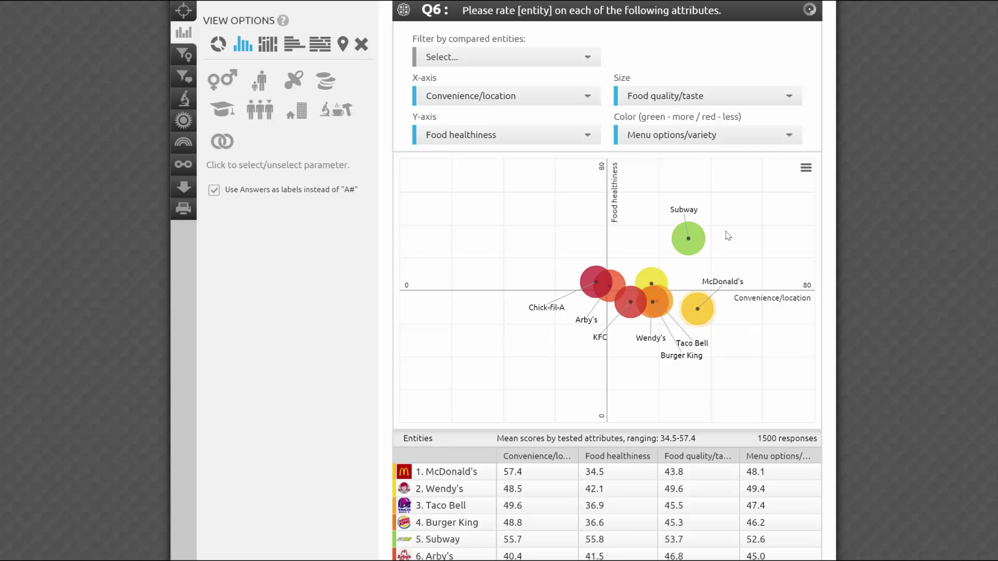
Focus the chart on Subway's rating distribution, then reset it to show all restaurants.
{"action": "left_click", "coordinate": [689, 238]}
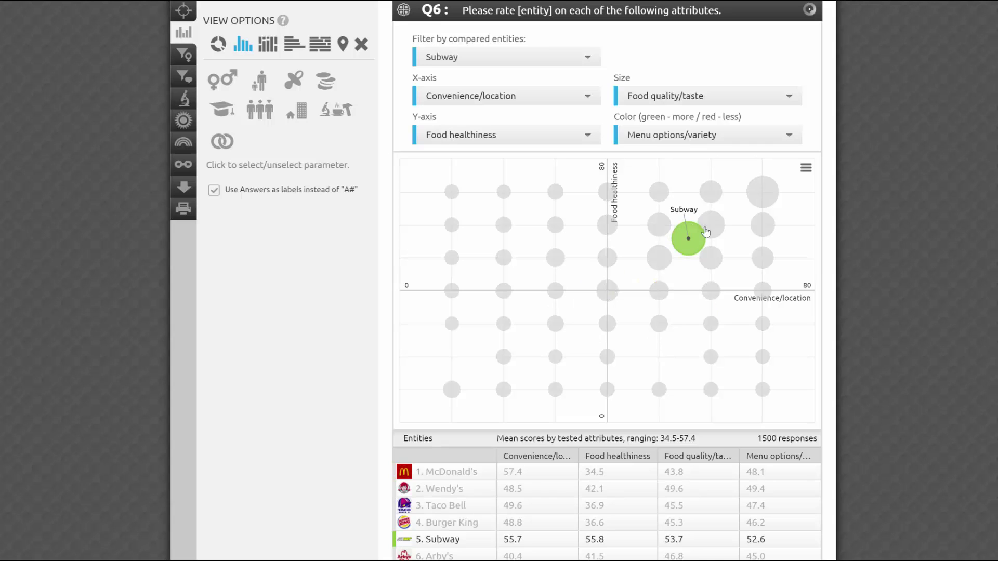
{"action": "mouse_move", "coordinate": [768, 193]}
{"action": "mouse_move", "coordinate": [773, 271]}
{"action": "mouse_move", "coordinate": [617, 294]}
{"action": "mouse_move", "coordinate": [718, 226]}
{"action": "mouse_move", "coordinate": [702, 261]}
{"action": "left_click", "coordinate": [691, 242]}
Filter the quadrant chart to McDonald's rating distribution.
{"action": "left_click", "coordinate": [705, 313]}
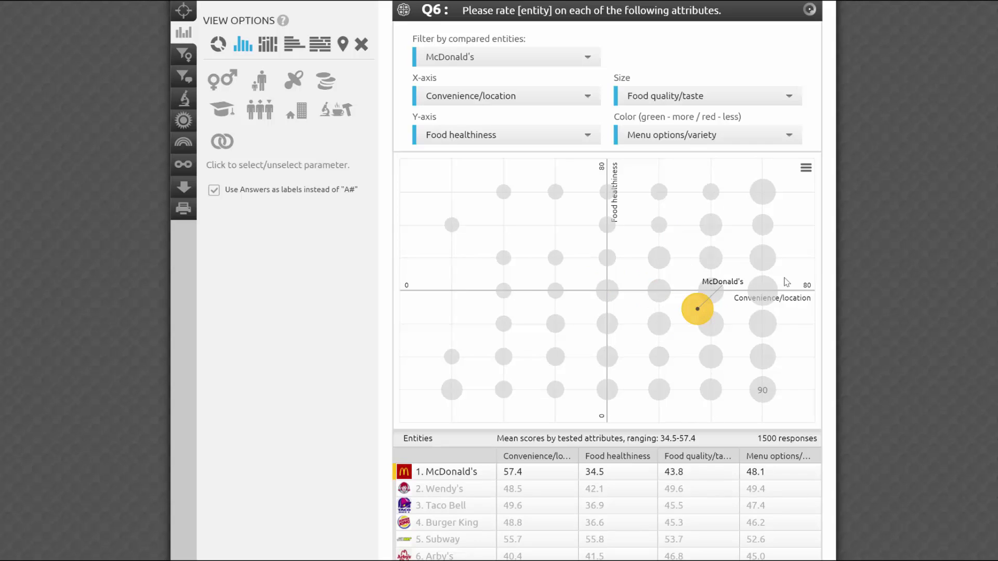
{"action": "mouse_move", "coordinate": [710, 394]}
{"action": "mouse_move", "coordinate": [759, 334]}
Sort the results table ascending, then descending, by Convenience/location.
{"action": "scroll", "coordinate": [541, 262], "scroll_direction": "down", "scroll_amount": 2}
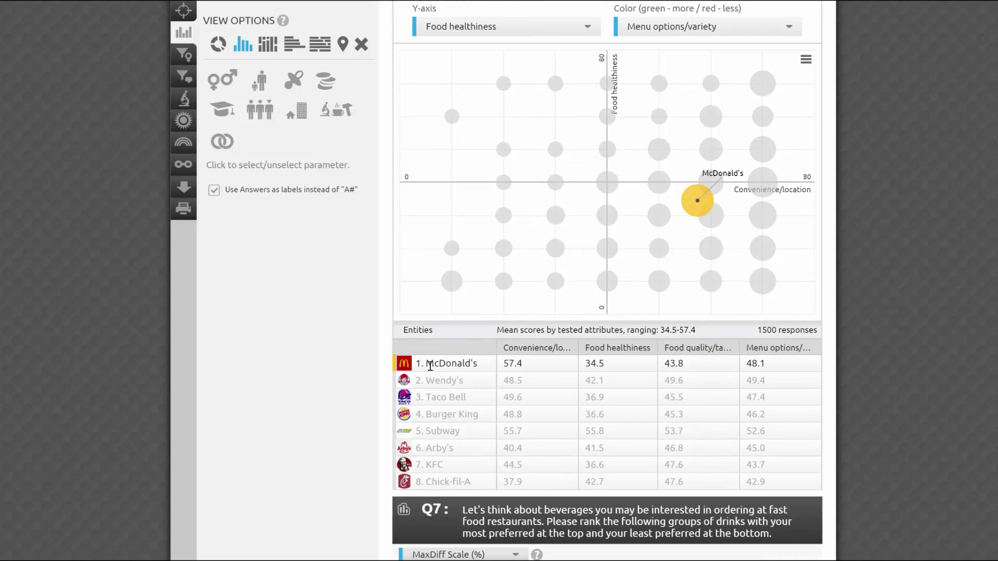
{"action": "left_click", "coordinate": [536, 351]}
{"action": "left_click", "coordinate": [542, 353]}
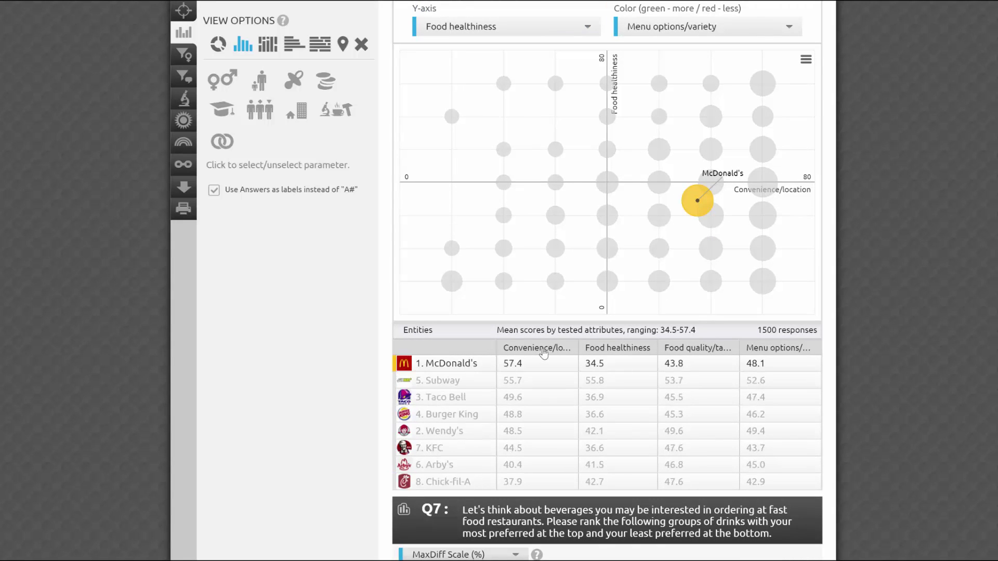
Clear the McDonald's filter and sort the table by Menu options/variety.
{"action": "left_click", "coordinate": [697, 213]}
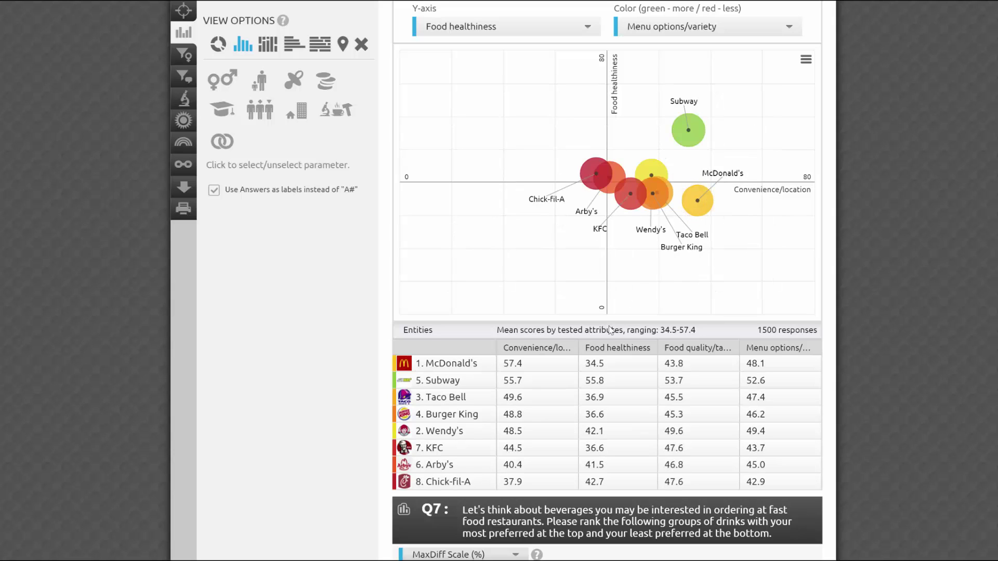
{"action": "left_click", "coordinate": [607, 354]}
{"action": "left_click", "coordinate": [681, 353]}
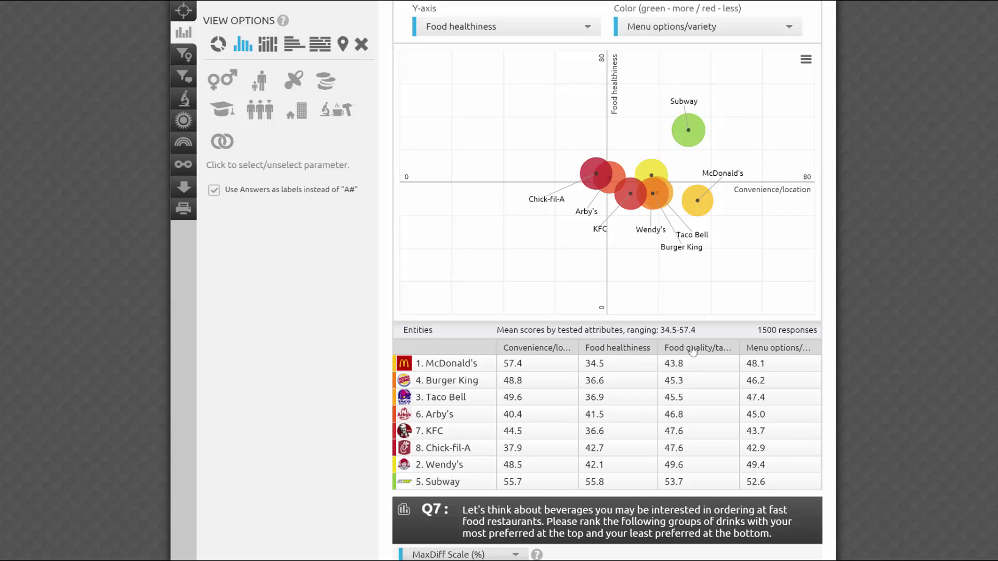
{"action": "left_click", "coordinate": [771, 354]}
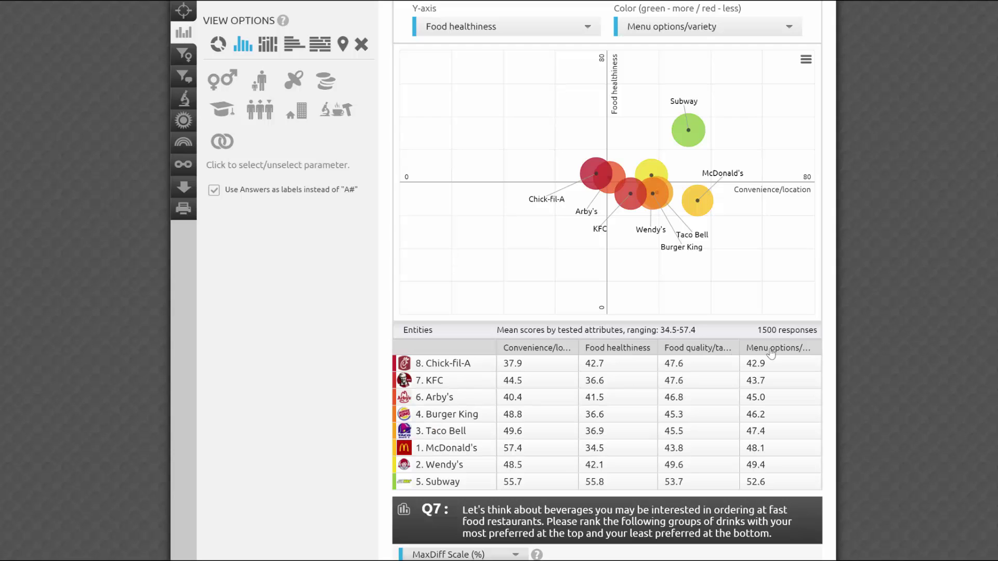
{"action": "scroll", "coordinate": [780, 359], "scroll_direction": "up", "scroll_amount": 2}
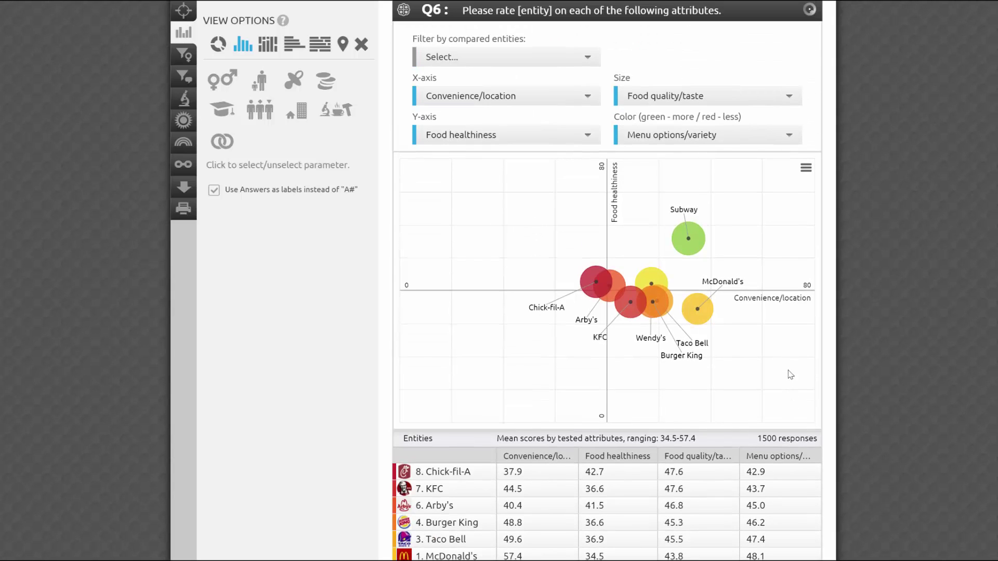
Filter respondents by traits to Females aged 18-24 and 25-34, giving 229 responses.
{"action": "left_click", "coordinate": [182, 67]}
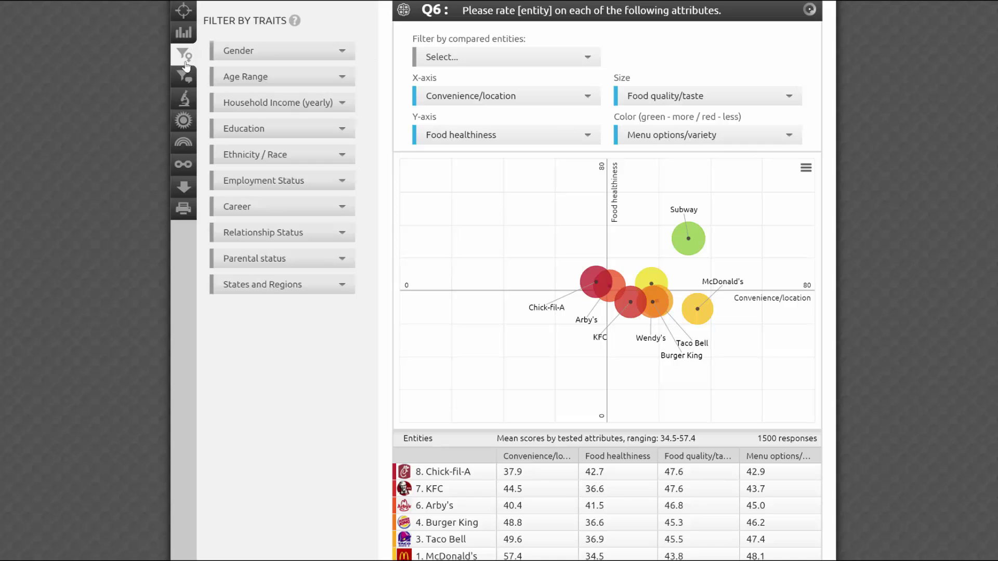
{"action": "left_click", "coordinate": [281, 52]}
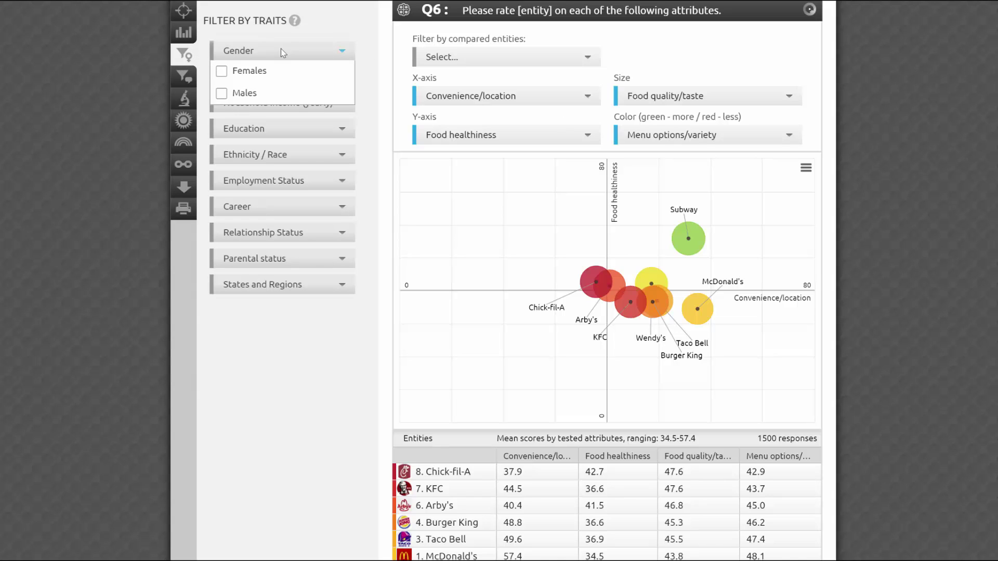
{"action": "left_click", "coordinate": [261, 70]}
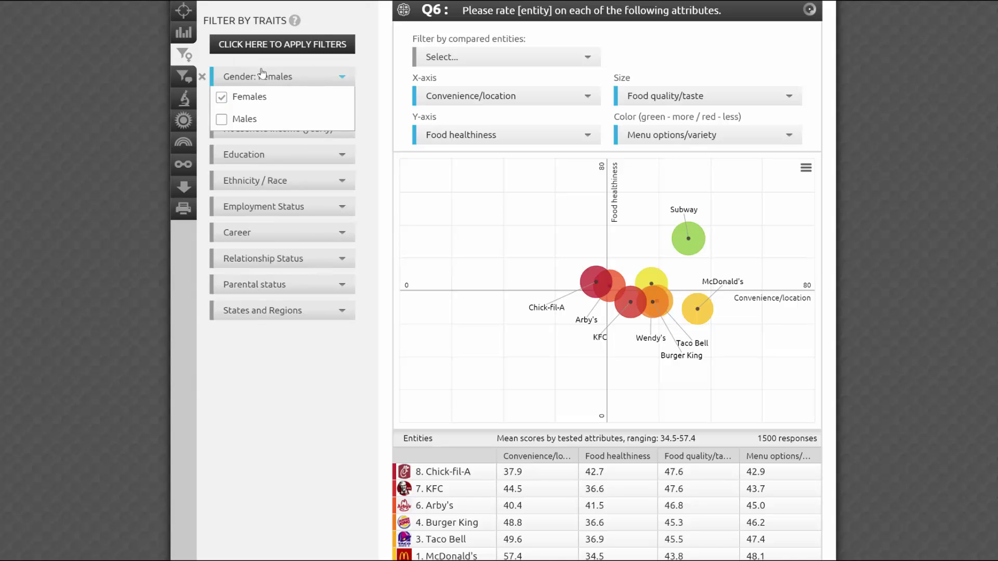
{"action": "left_click", "coordinate": [374, 107]}
{"action": "left_click", "coordinate": [300, 105]}
{"action": "left_click", "coordinate": [244, 124]}
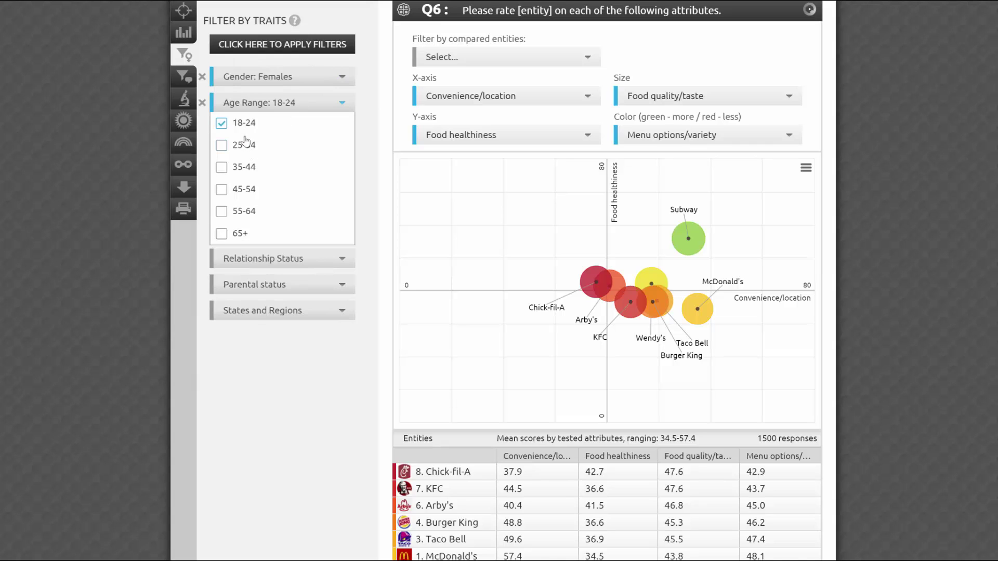
{"action": "left_click", "coordinate": [245, 145]}
{"action": "left_click", "coordinate": [372, 127]}
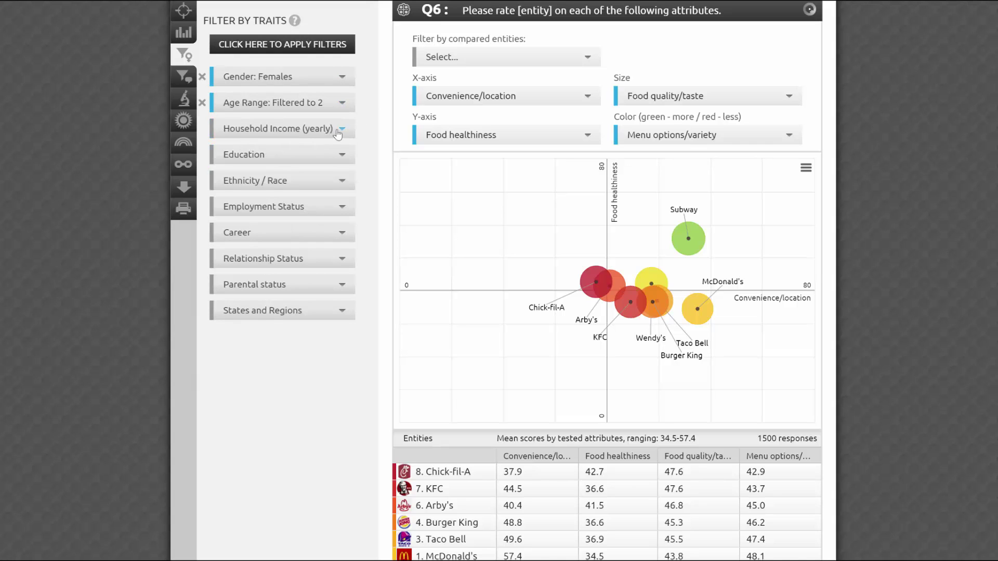
{"action": "left_click", "coordinate": [274, 48]}
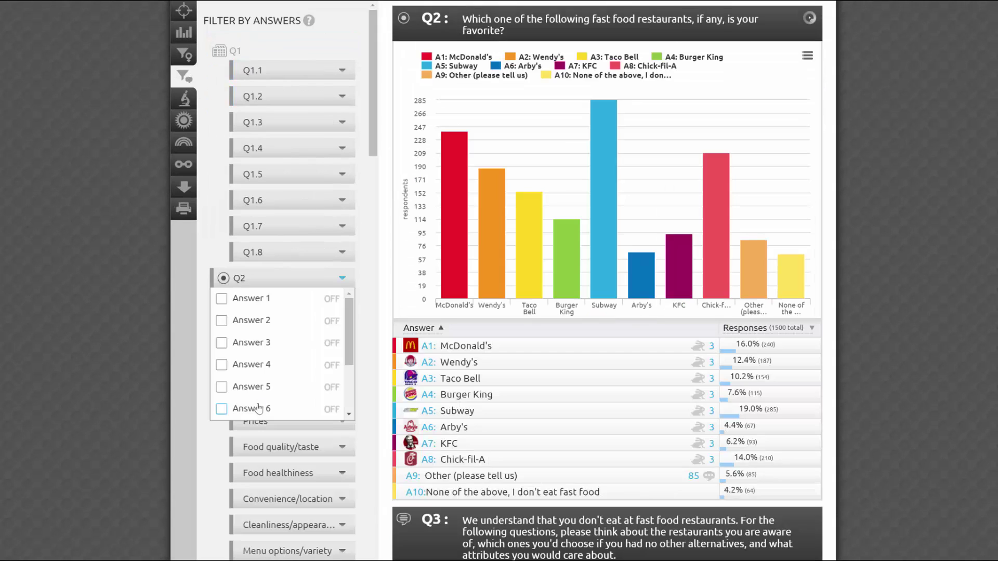
Filter by Q2 Answer 8 (Chick-fil-A) and apply, leaving 210 responses.
{"action": "scroll", "coordinate": [265, 405], "scroll_direction": "down", "scroll_amount": 2}
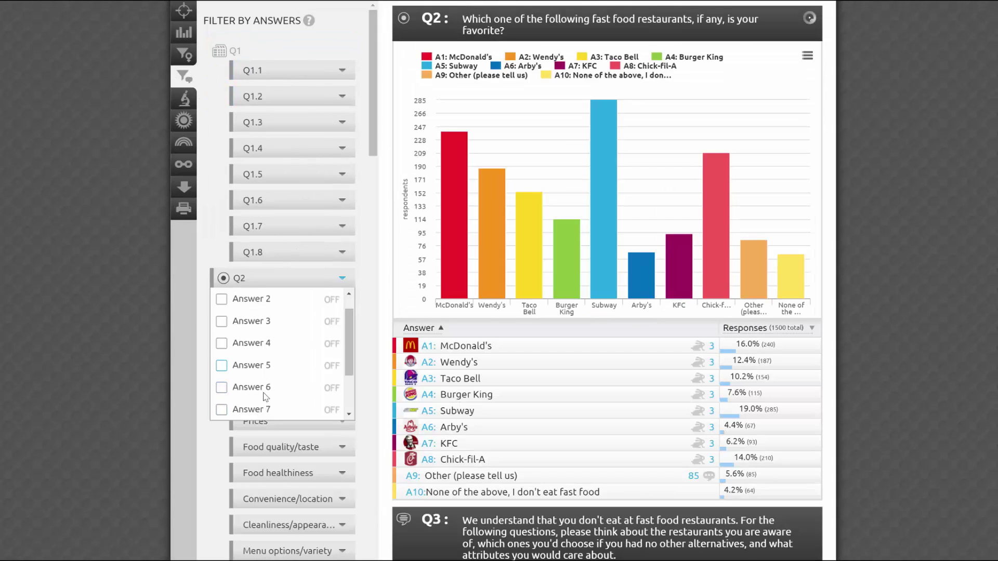
{"action": "left_click", "coordinate": [264, 413]}
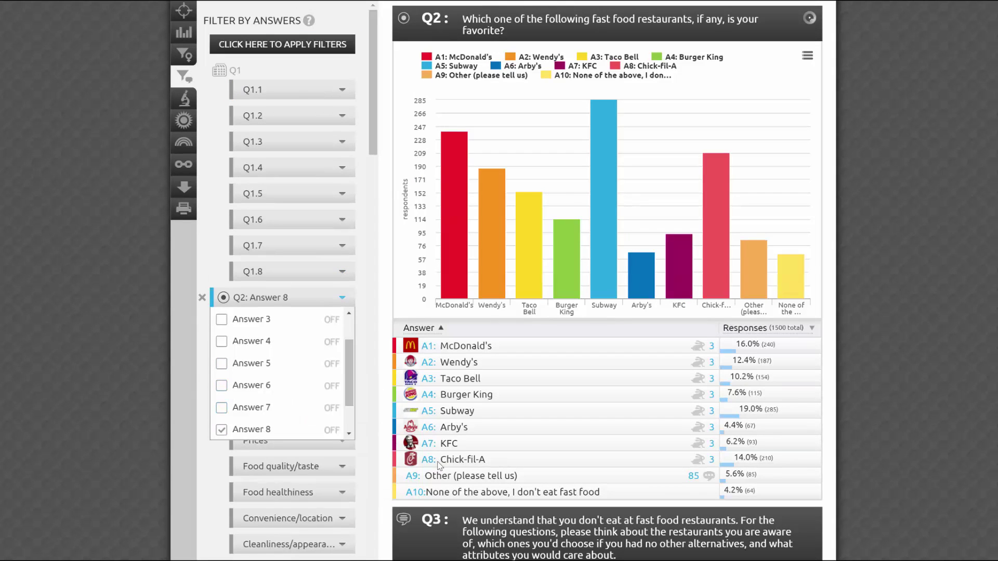
{"action": "left_click", "coordinate": [287, 299]}
{"action": "left_click", "coordinate": [275, 83]}
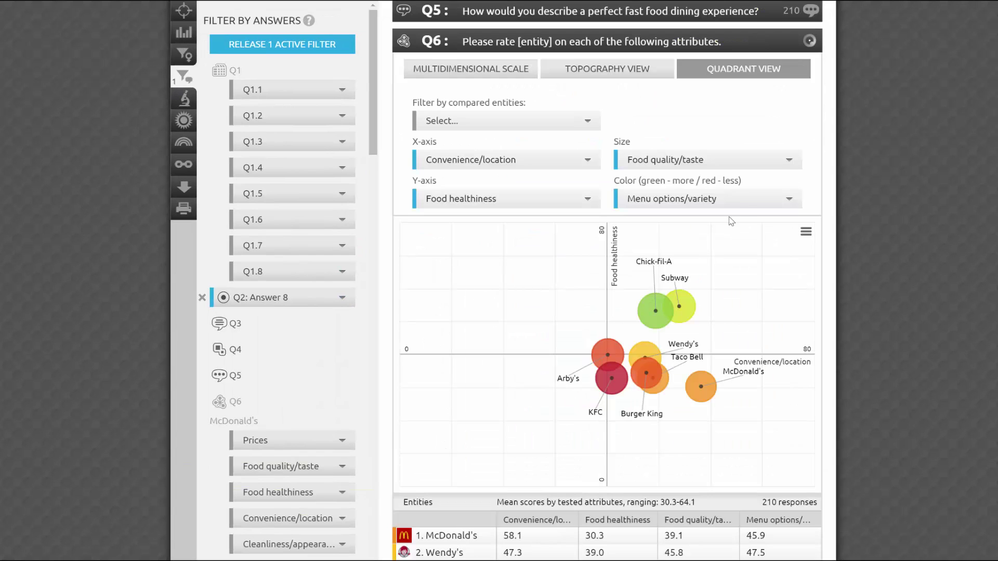
{"action": "left_click", "coordinate": [648, 314]}
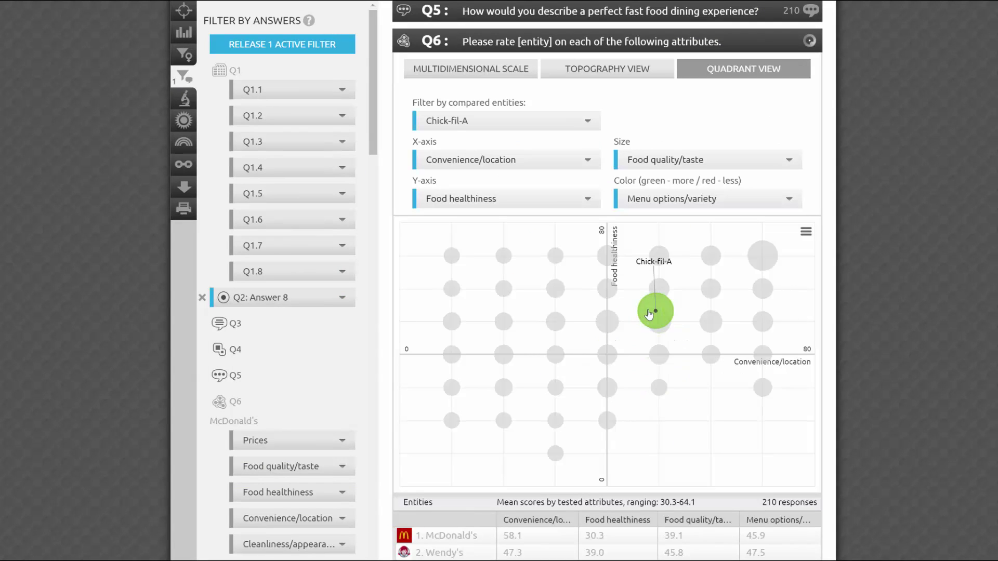
{"action": "left_click", "coordinate": [648, 315]}
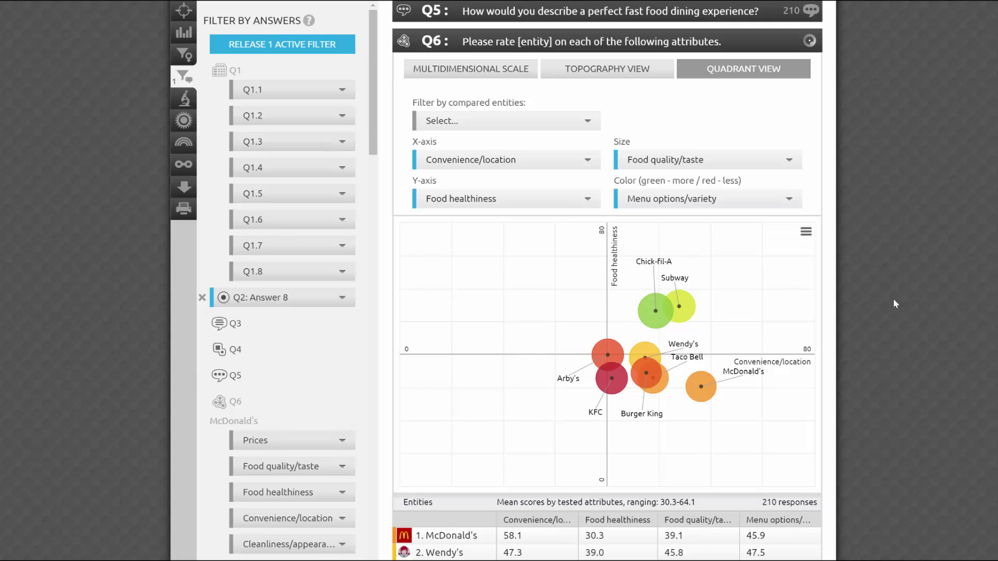